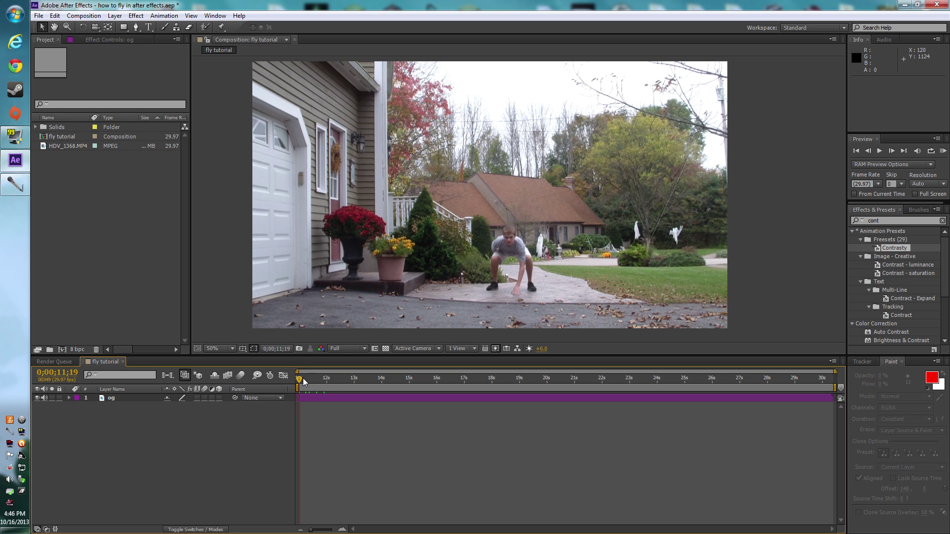
Scrub through the jump footage and render the early-jump frame at full resolution
drag(299, 378, 317, 378)
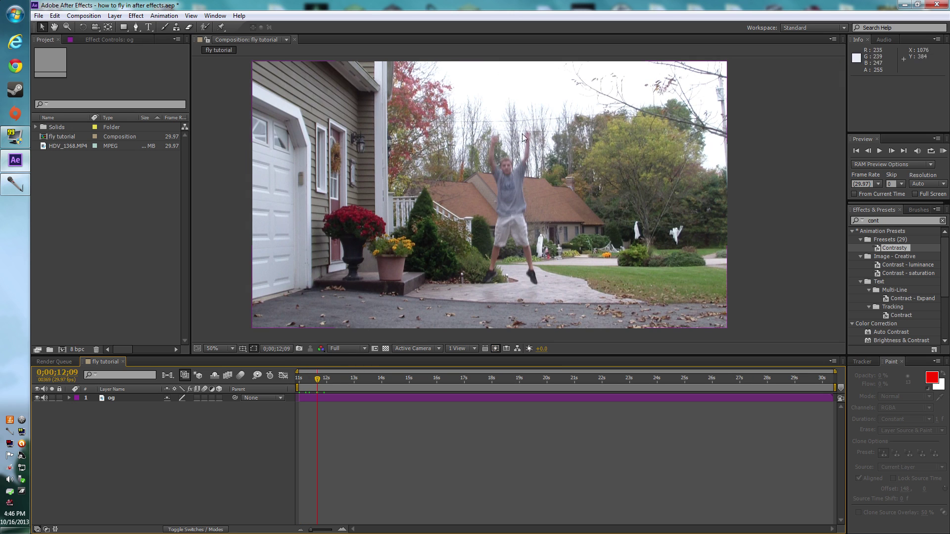
drag(317, 378, 299, 378)
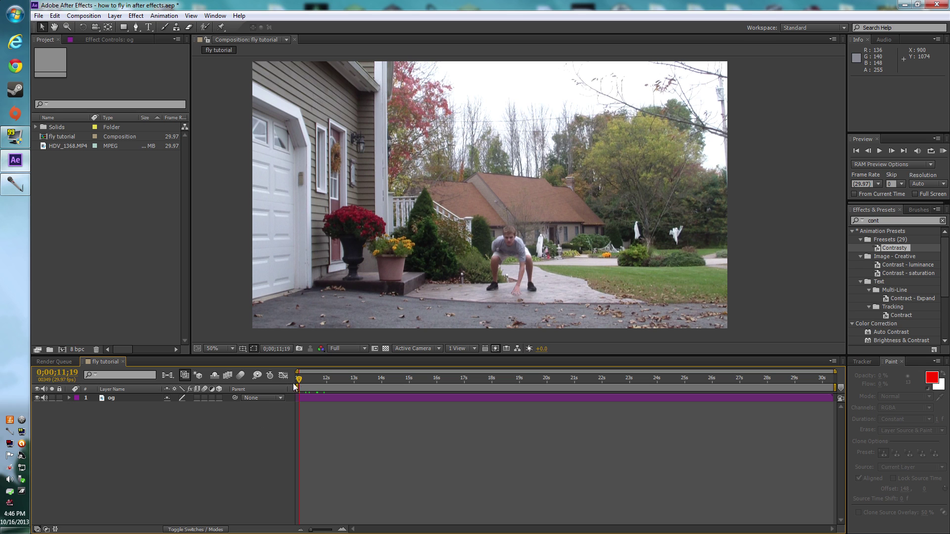
drag(298, 379, 539, 376)
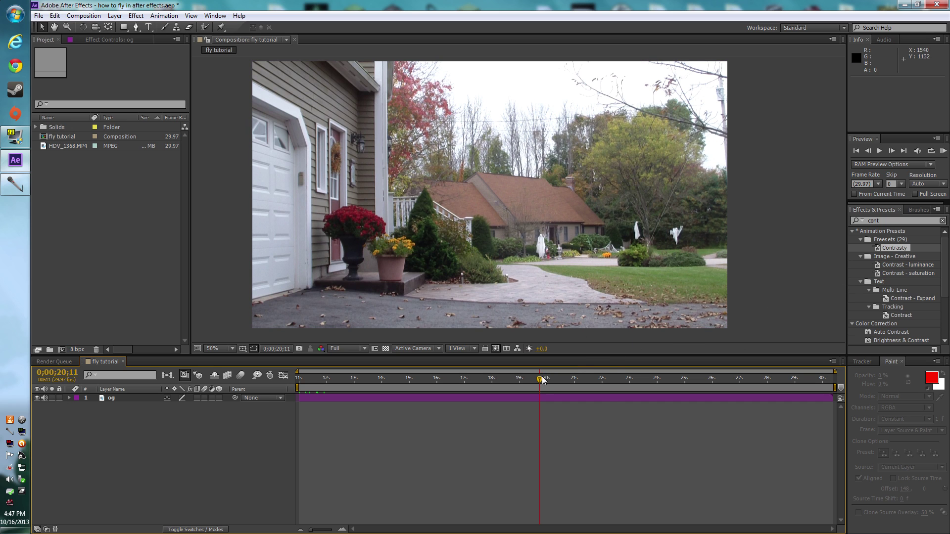
drag(543, 379, 298, 376)
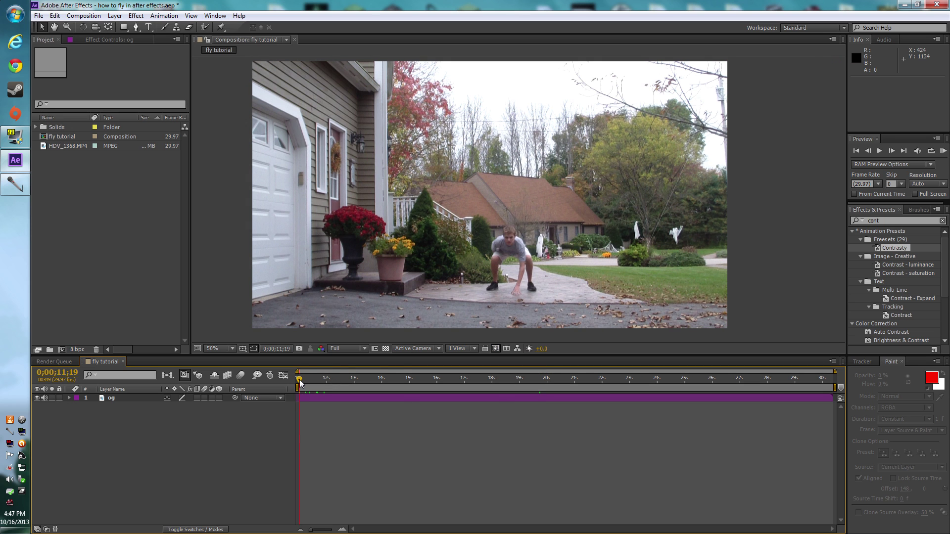
drag(299, 379, 315, 376)
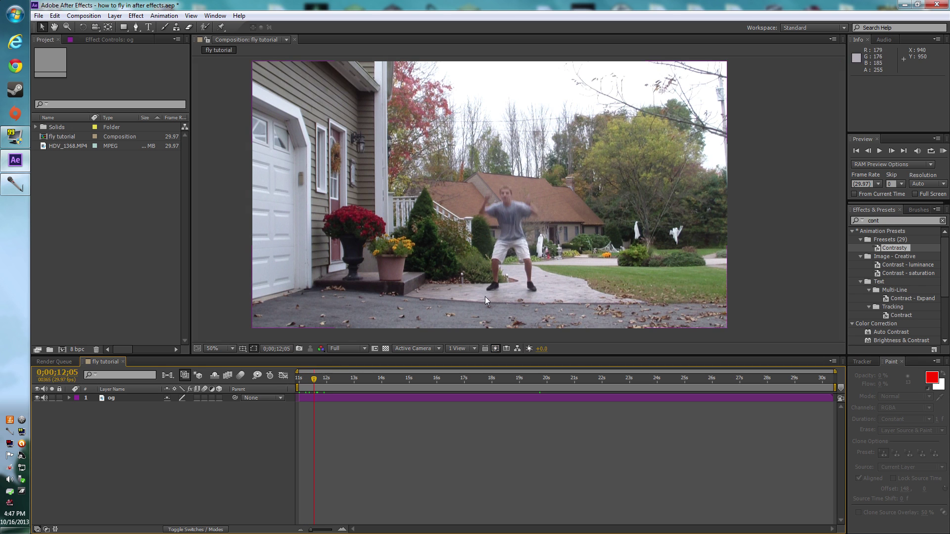
click(491, 260)
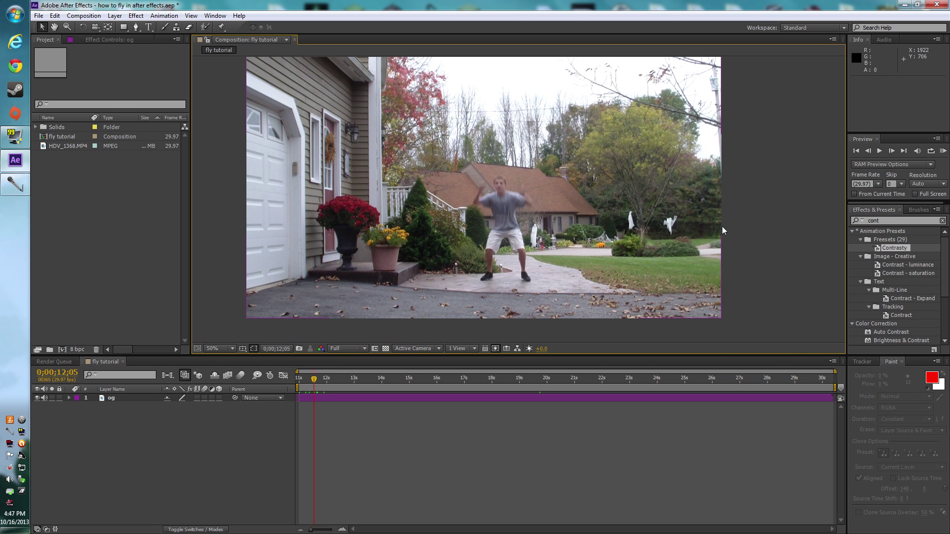
Step frame by frame to 0;00;12;08 and select the og layer
click(892, 151)
click(893, 151)
click(892, 151)
click(892, 152)
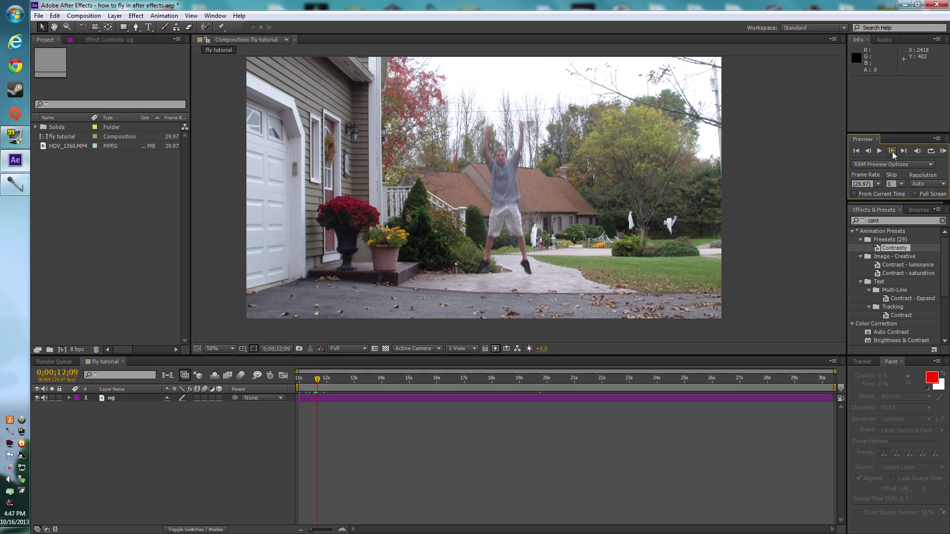
click(892, 151)
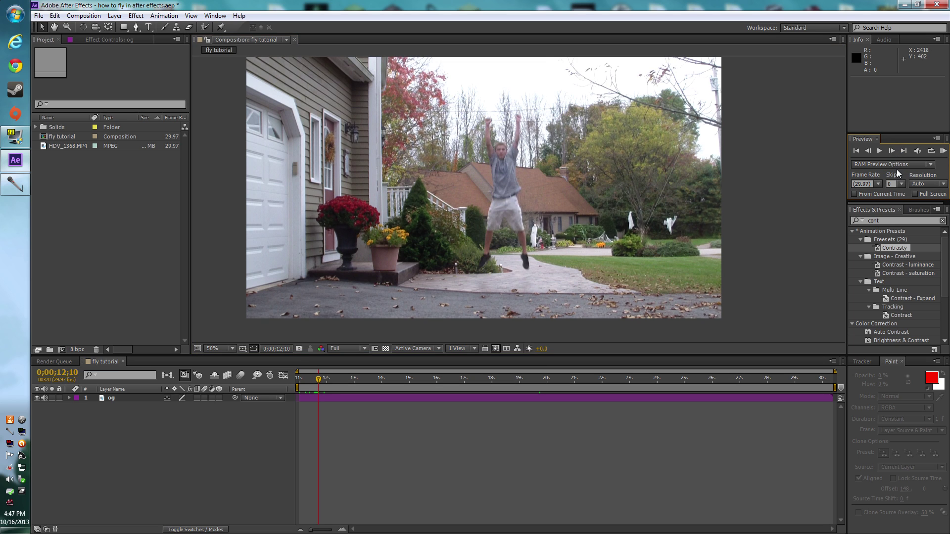
click(868, 152)
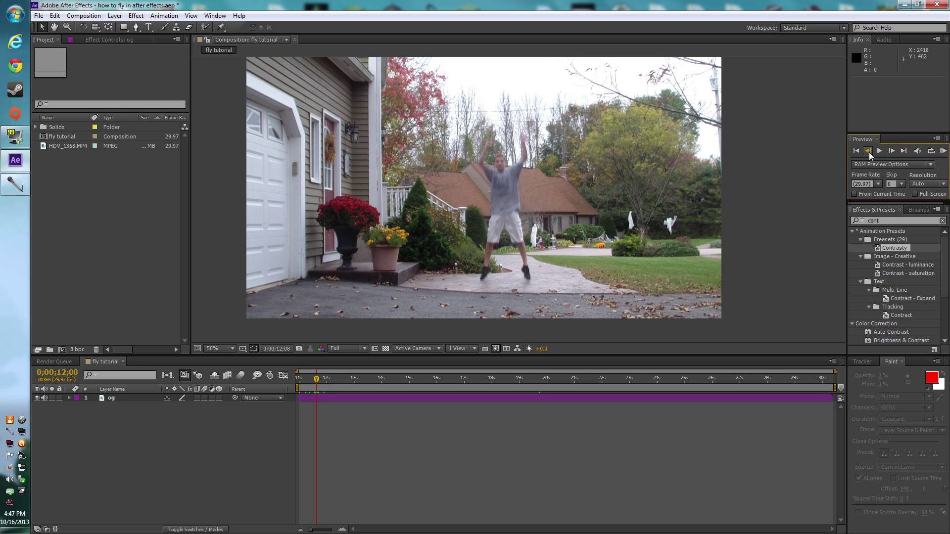
click(869, 152)
click(868, 151)
click(869, 152)
click(893, 150)
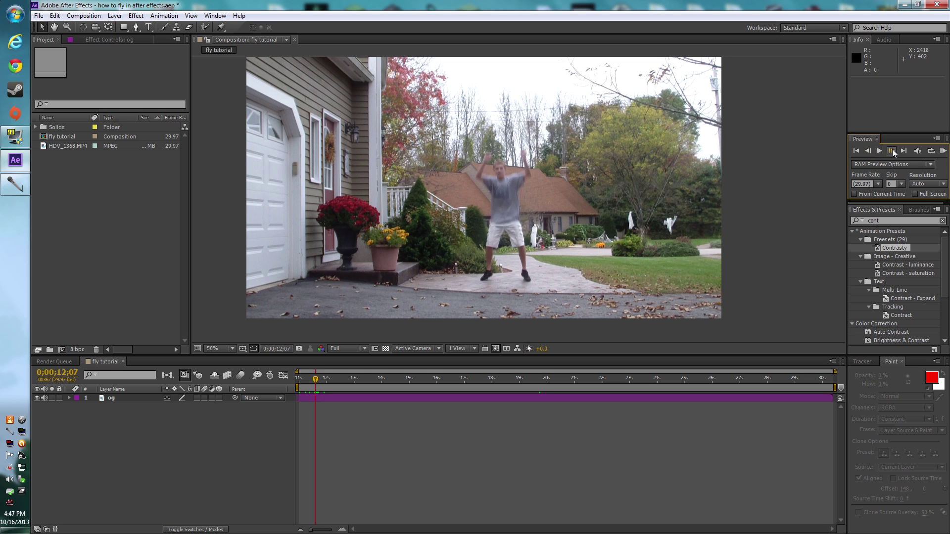
click(892, 150)
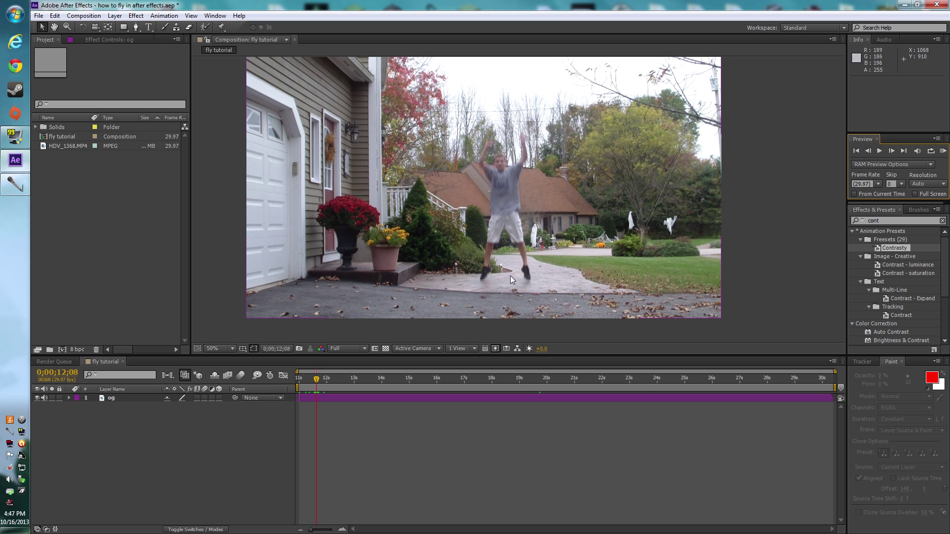
click(504, 242)
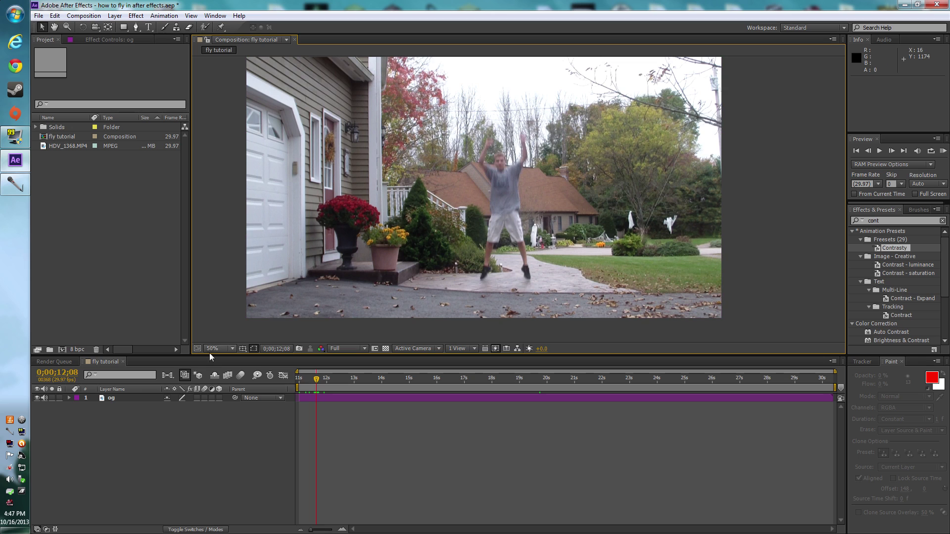
click(127, 398)
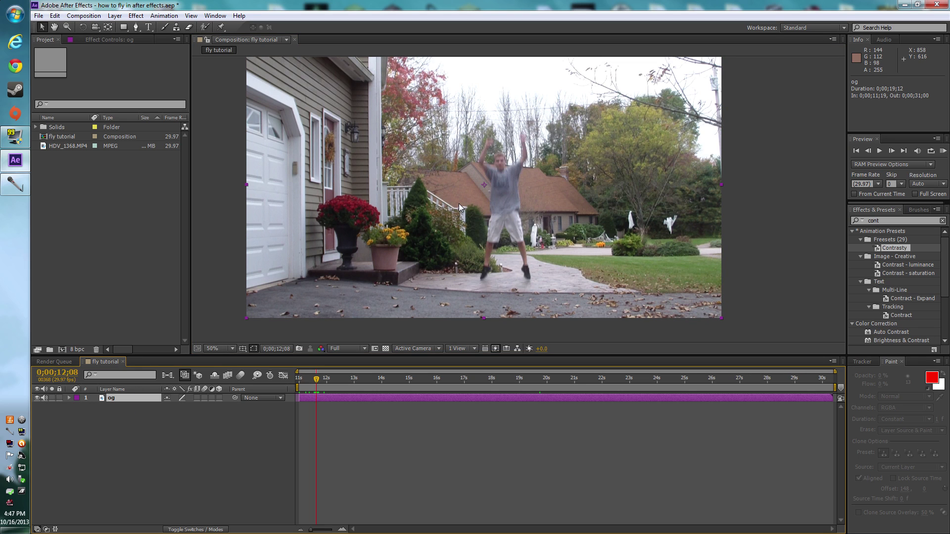
Duplicate og as a new layer named 'me' with a Red label
key(ctrl+d)
right_click(143, 398)
click(164, 391)
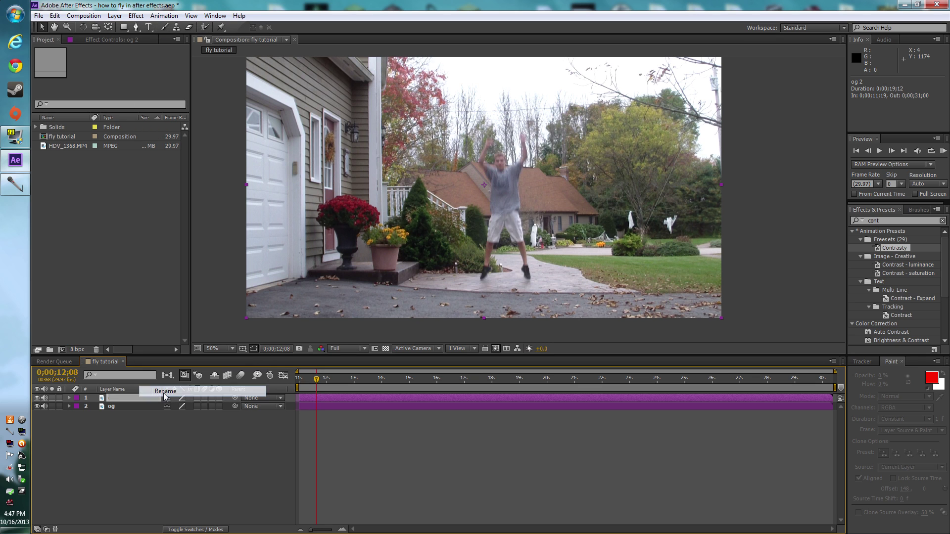
text(me)
key(Return)
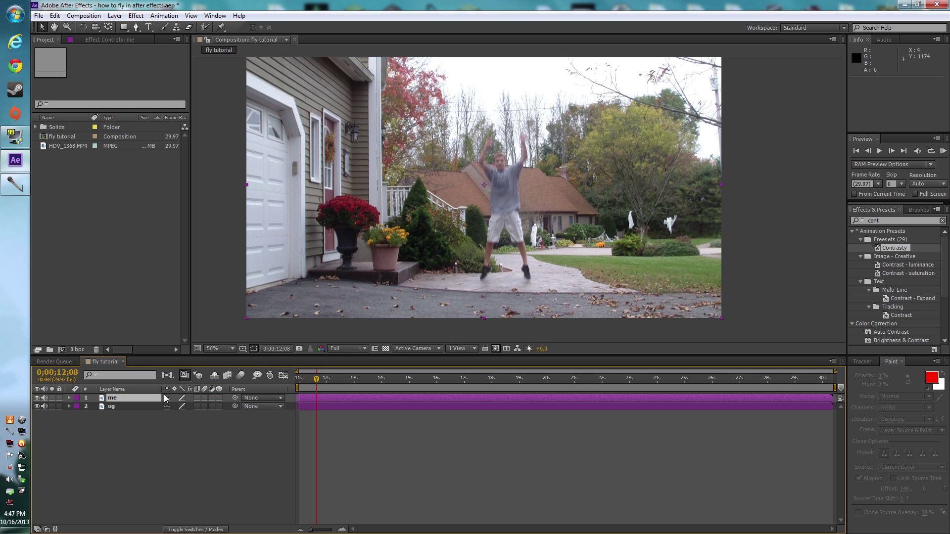
click(77, 398)
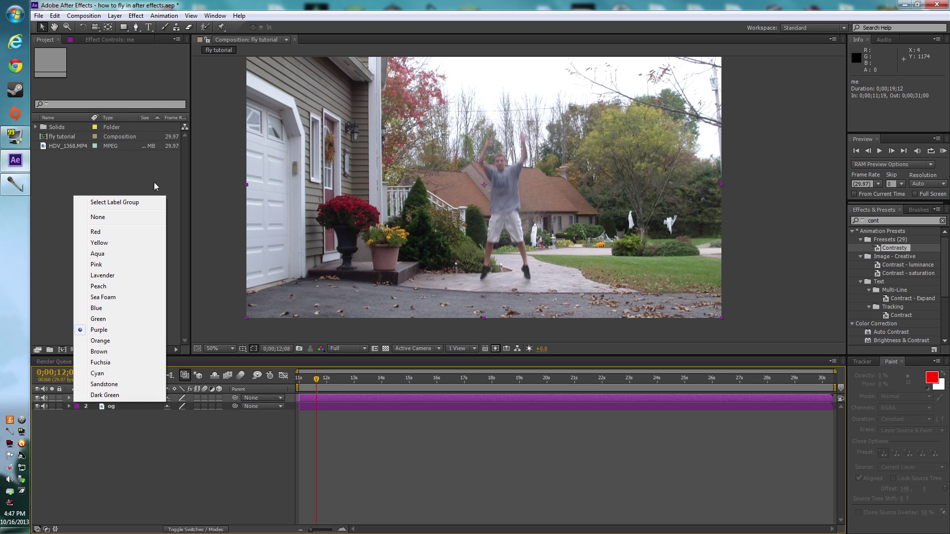
click(115, 237)
Start a Pen mask on 'me' around the raised arm, head and other arm
scroll(504, 231, up, 2)
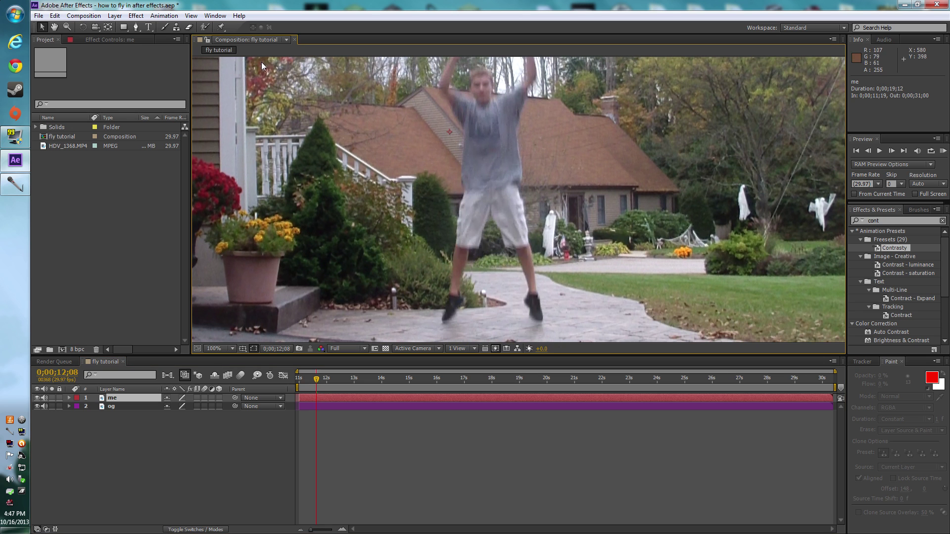
click(135, 26)
scroll(518, 199, down, 2)
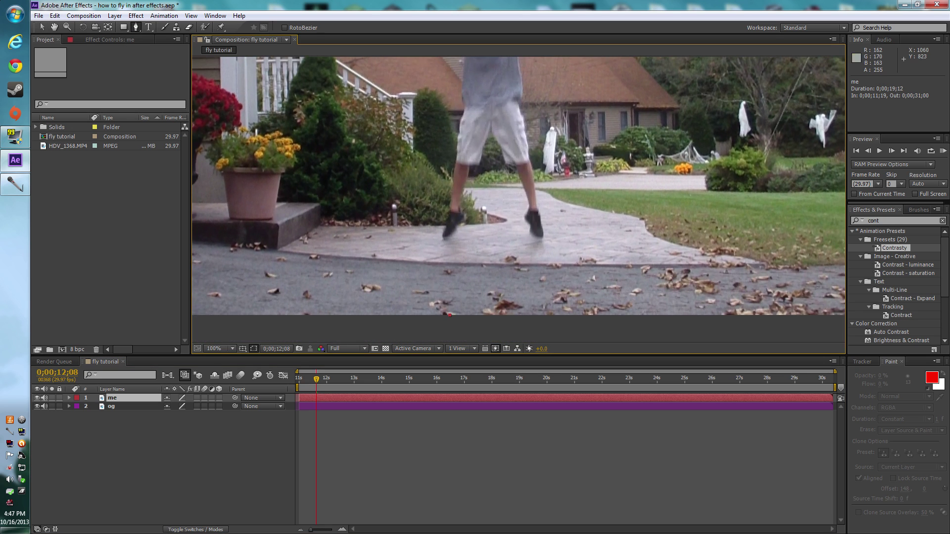
scroll(518, 199, up, 1)
scroll(519, 199, left, 3)
scroll(519, 199, up, 10)
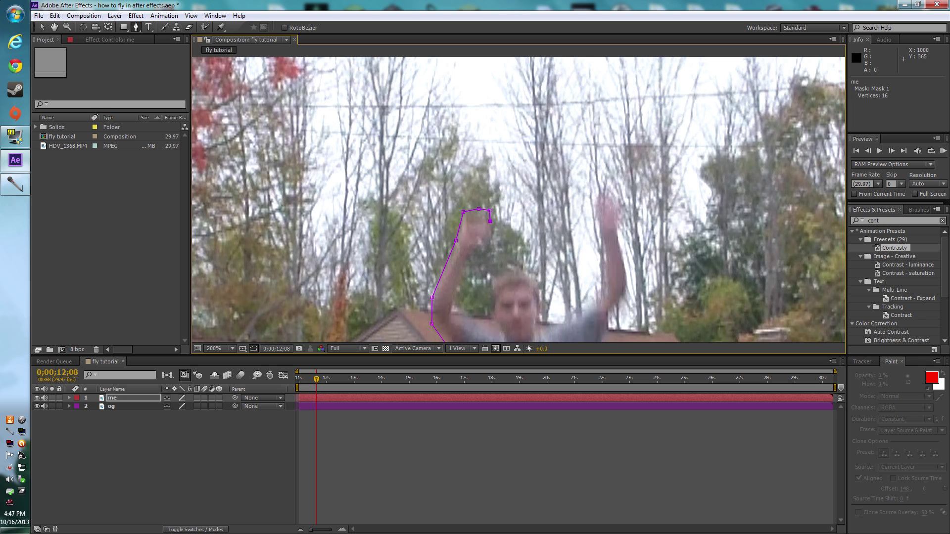
click(488, 159)
click(541, 255)
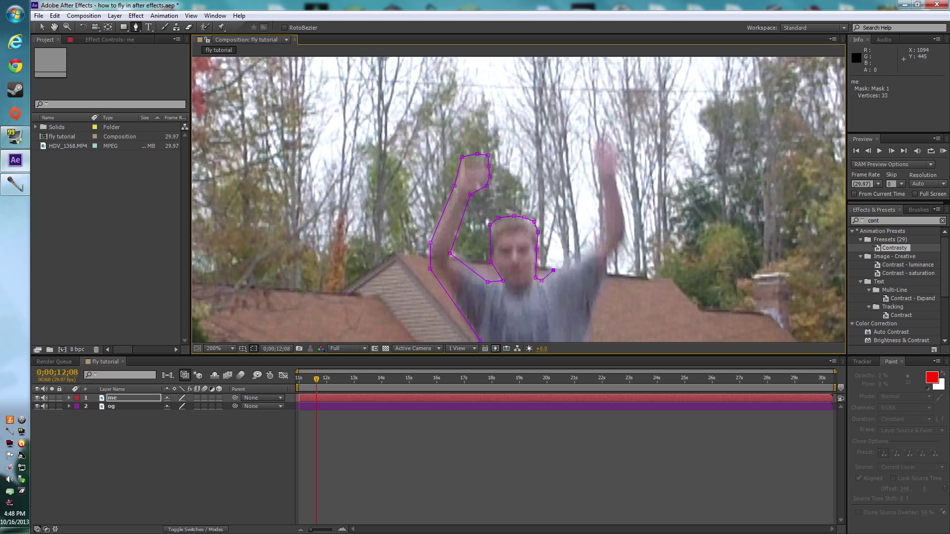
click(609, 148)
Continue the mask down the left leg and close it at the first point
scroll(518, 199, up, 1)
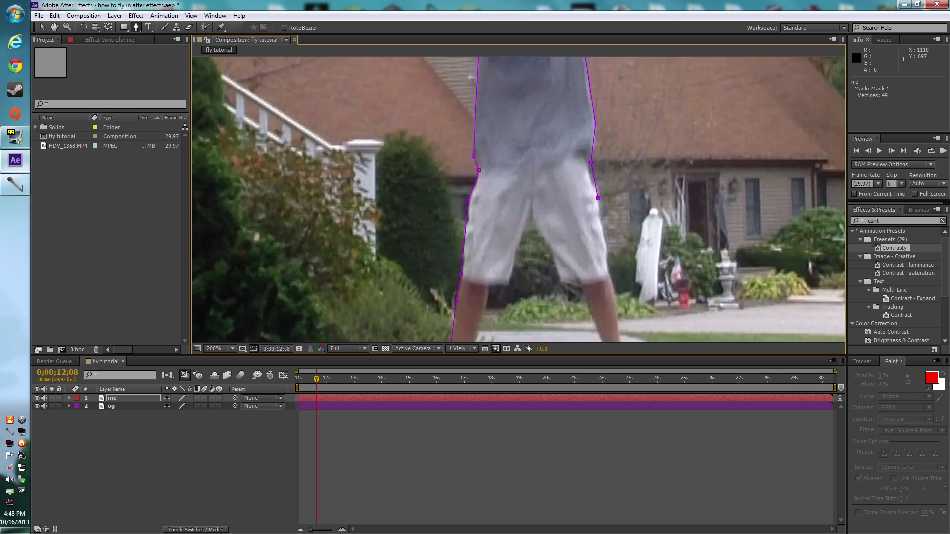
scroll(519, 199, down, 2)
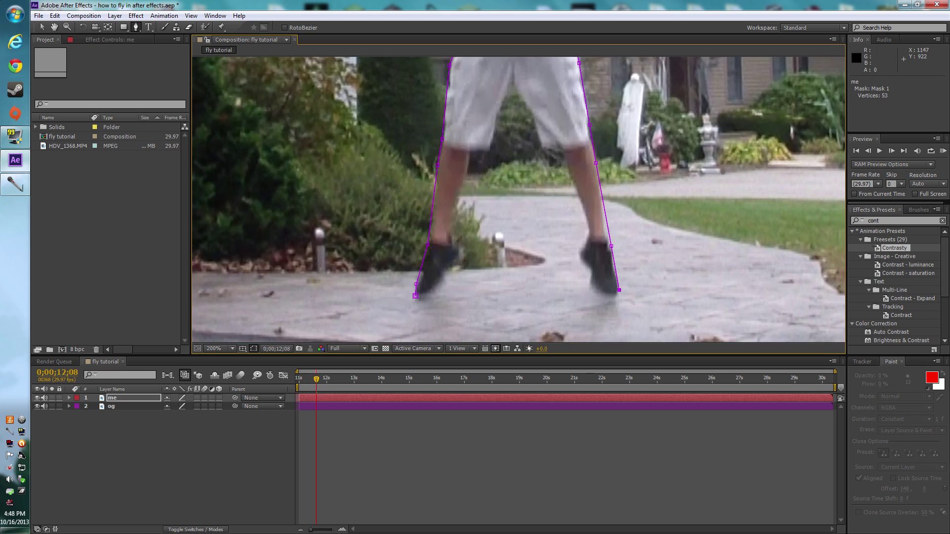
click(459, 208)
click(463, 251)
click(435, 284)
click(416, 296)
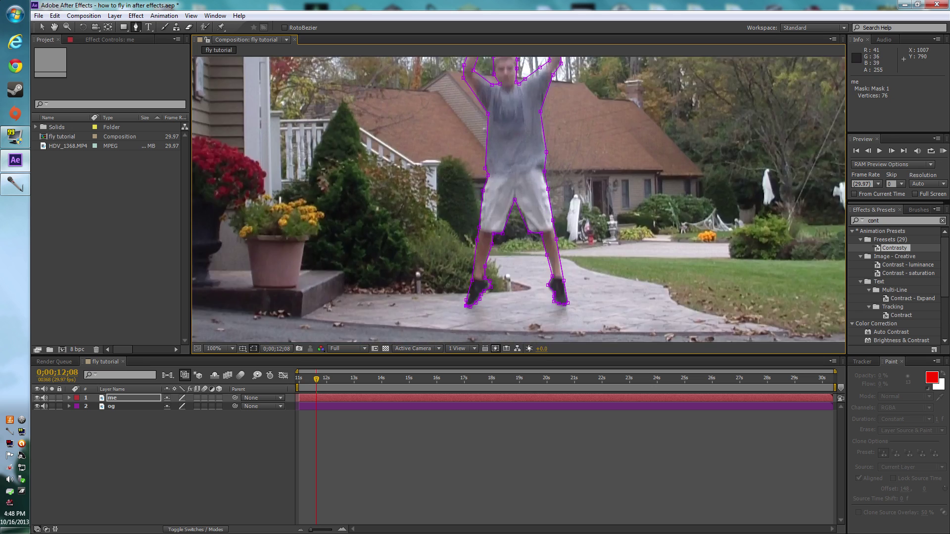
key(comma)
key(comma)
key(comma)
key(v)
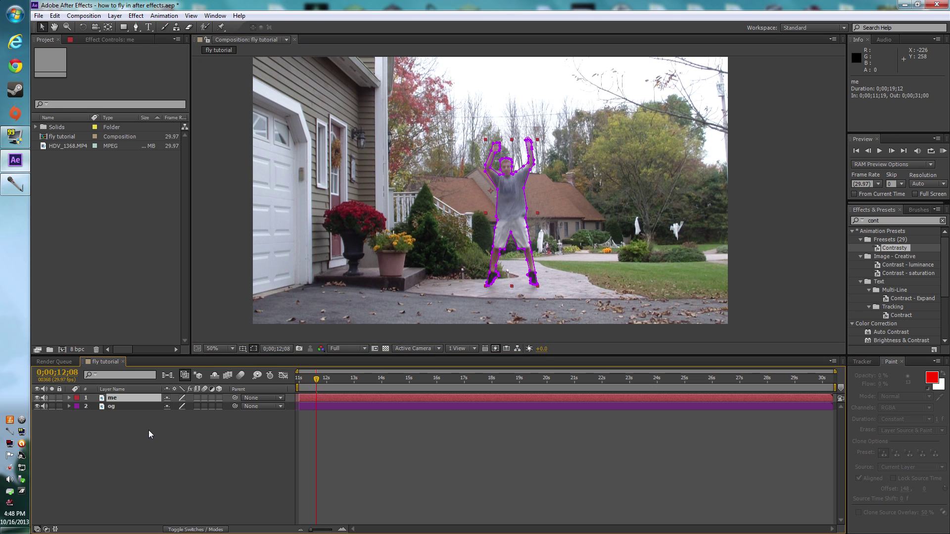
Freeze-frame 'me', split it at 12;08 and delete the earlier piece, leaving 'me 2'
right_click(134, 398)
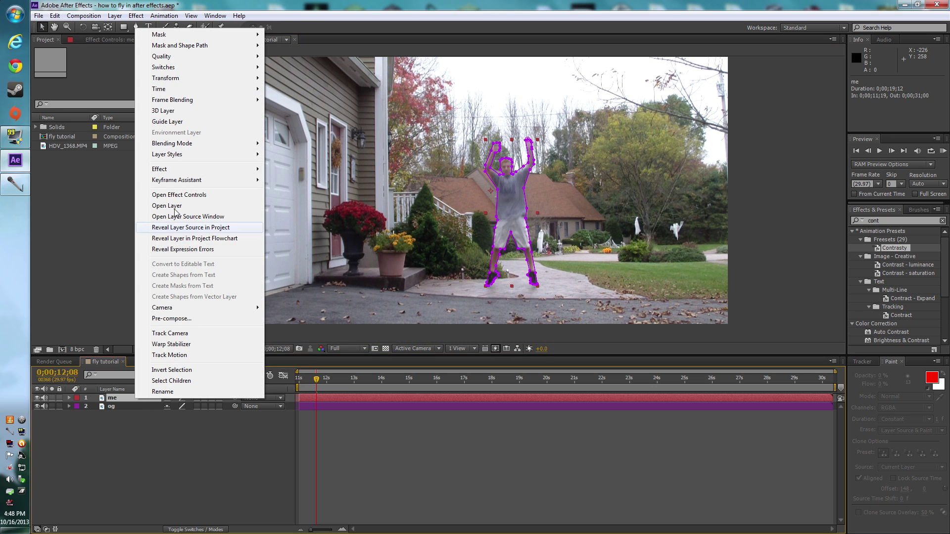
mouse_move(195, 90)
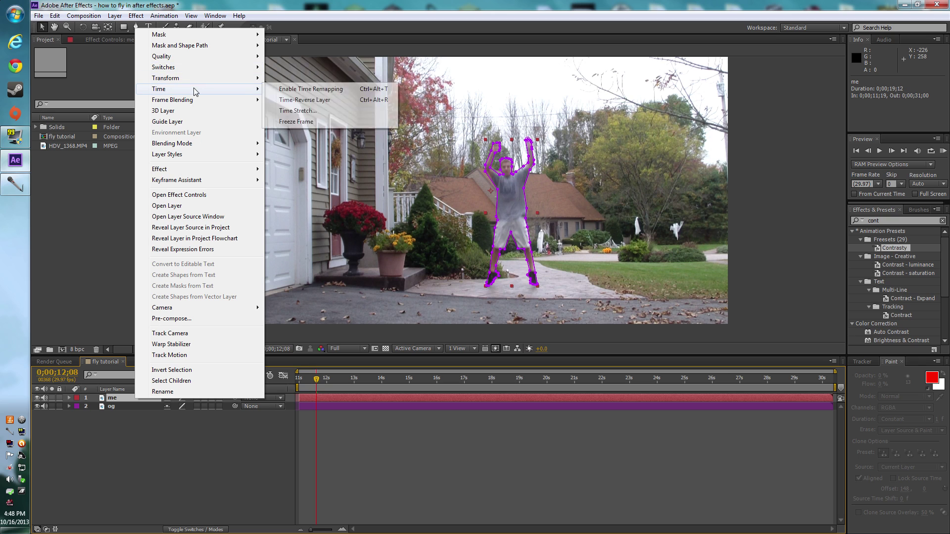
click(289, 122)
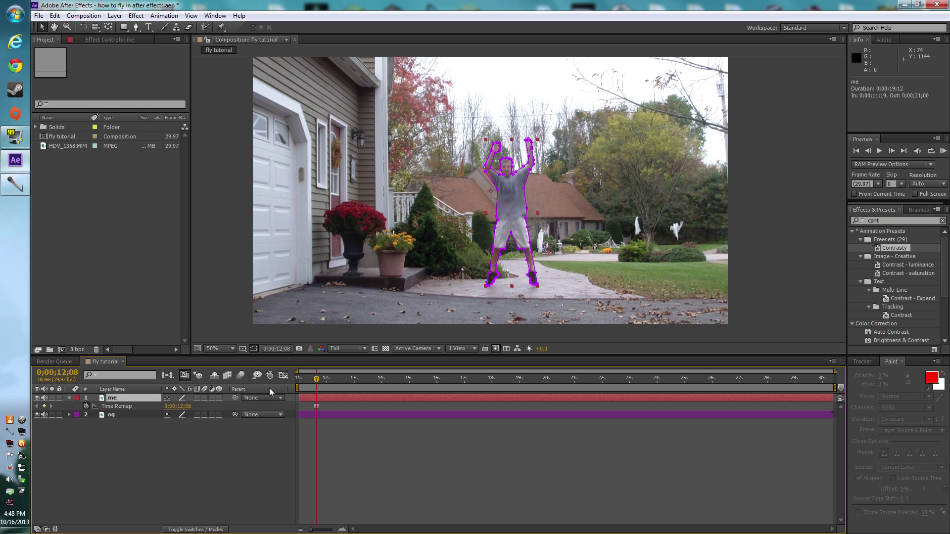
key(ctrl+shift+d)
click(119, 406)
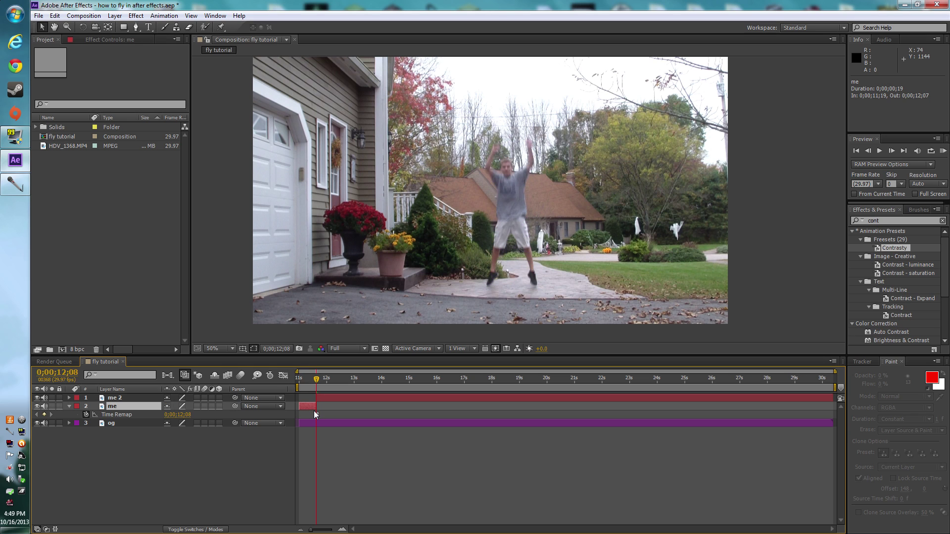
key(Delete)
click(320, 398)
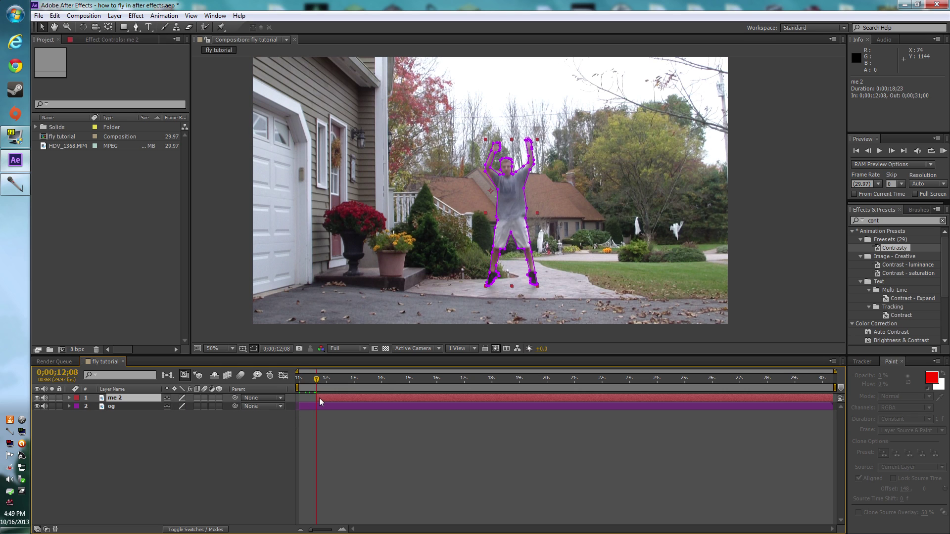
click(331, 406)
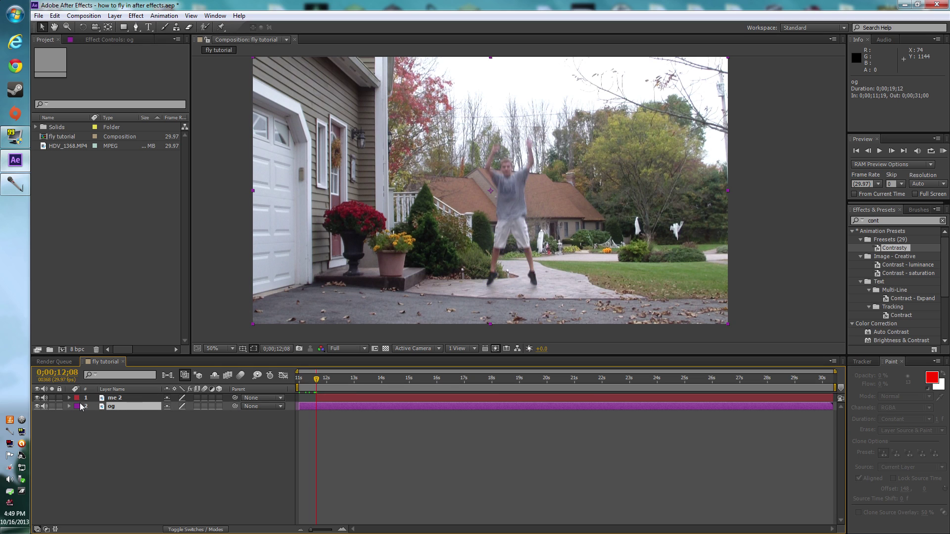
Split og at 12;08 and check the cutout with og 2 briefly hidden
key(ctrl+shift+d)
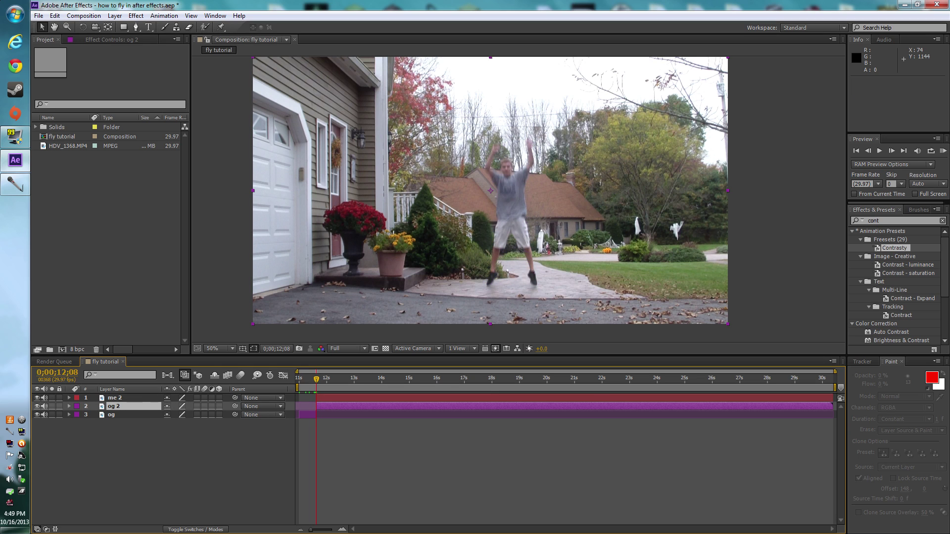
click(350, 408)
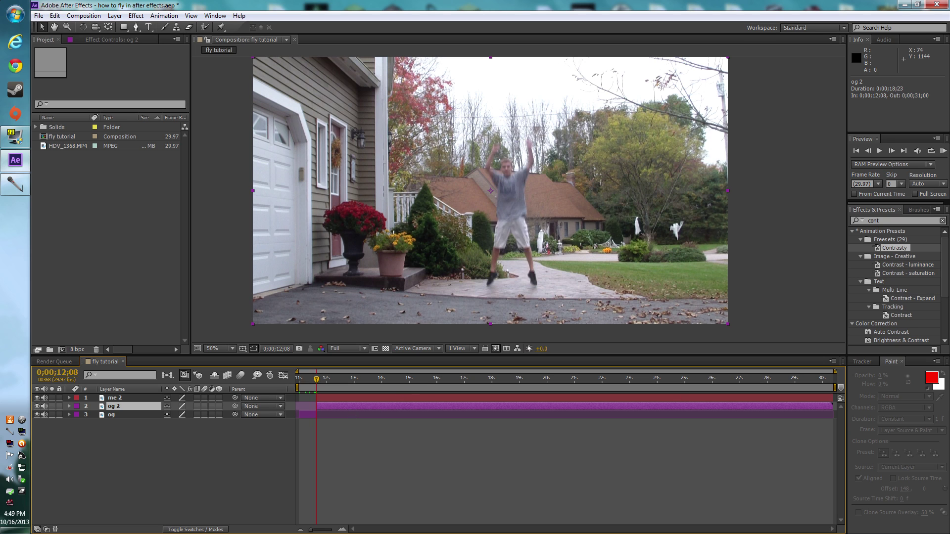
click(37, 407)
click(37, 406)
click(125, 447)
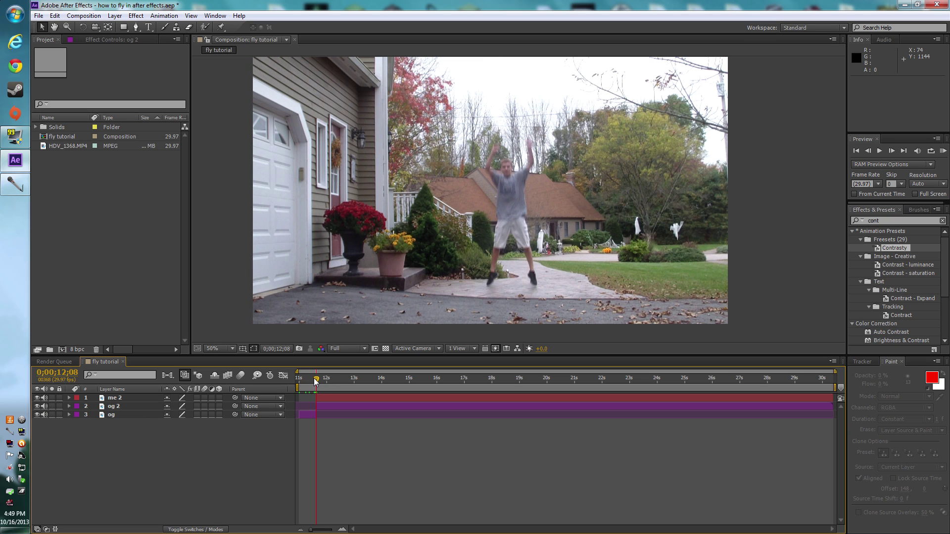
Split og 2 at 19;19 and 23;27, deleting the og 4 section
drag(317, 379, 521, 387)
click(502, 408)
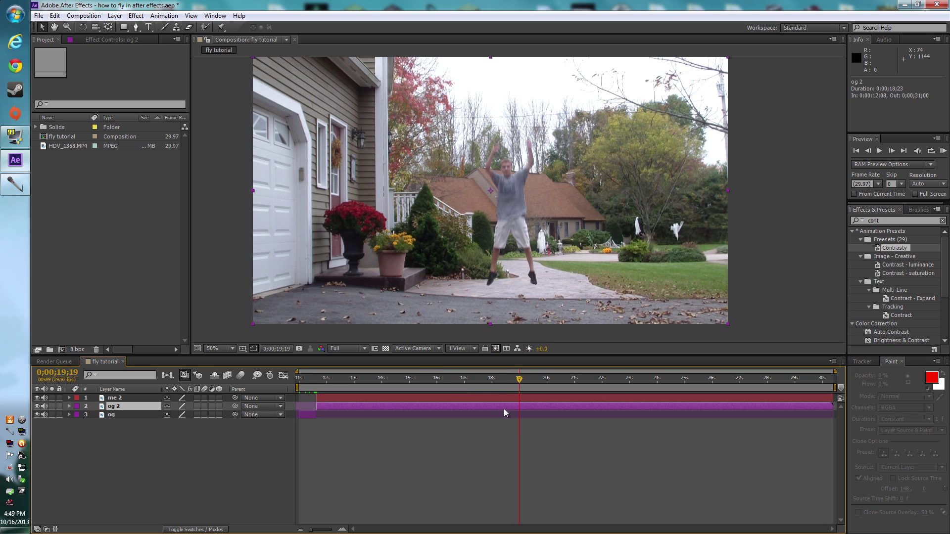
key(ctrl+shift+d)
drag(520, 380, 652, 385)
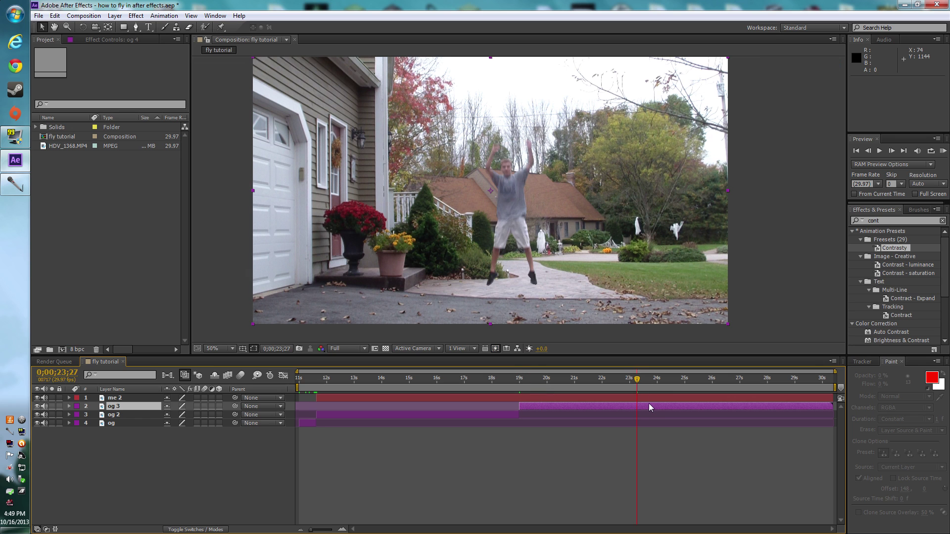
key(ctrl+shift+d)
key(Delete)
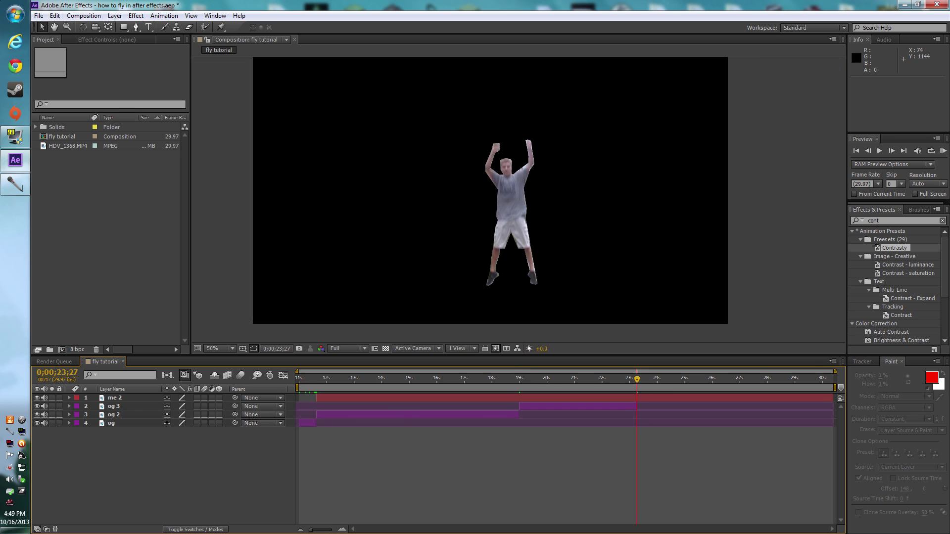
Slide og 3 to start at 12;08 and check the frames at the jump point
drag(495, 378, 467, 379)
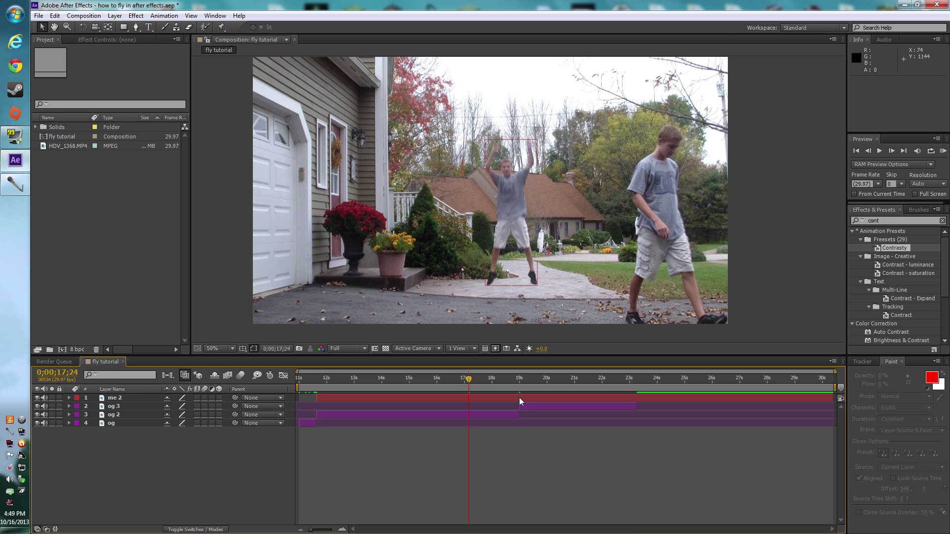
drag(515, 406, 326, 406)
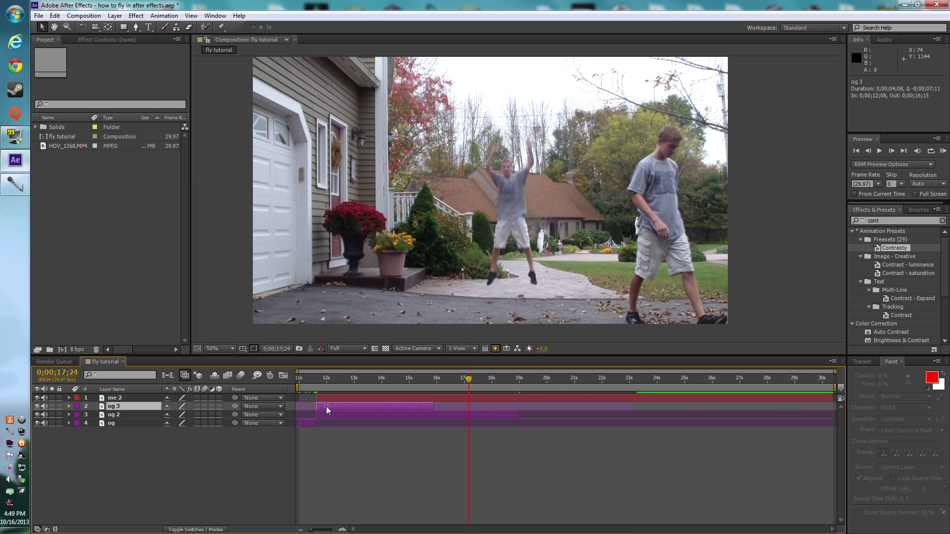
click(316, 377)
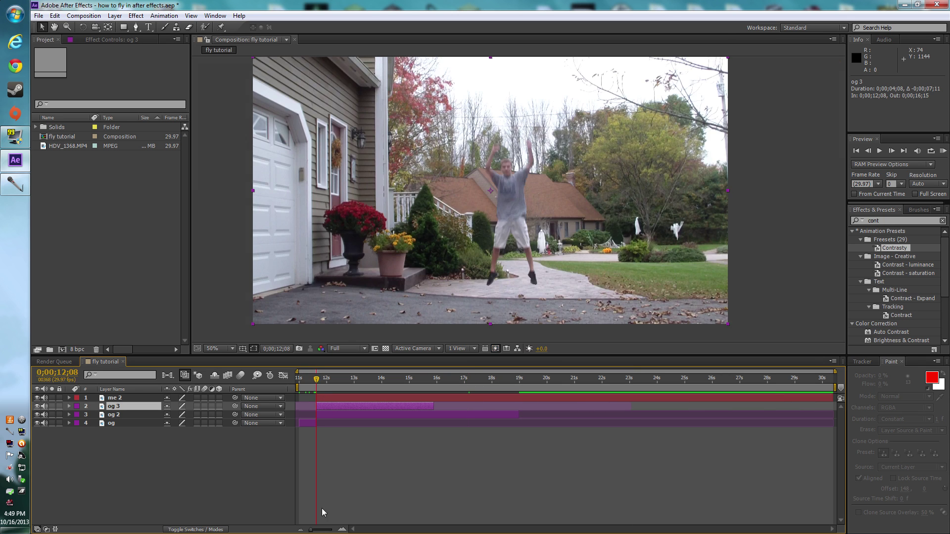
drag(317, 527, 333, 527)
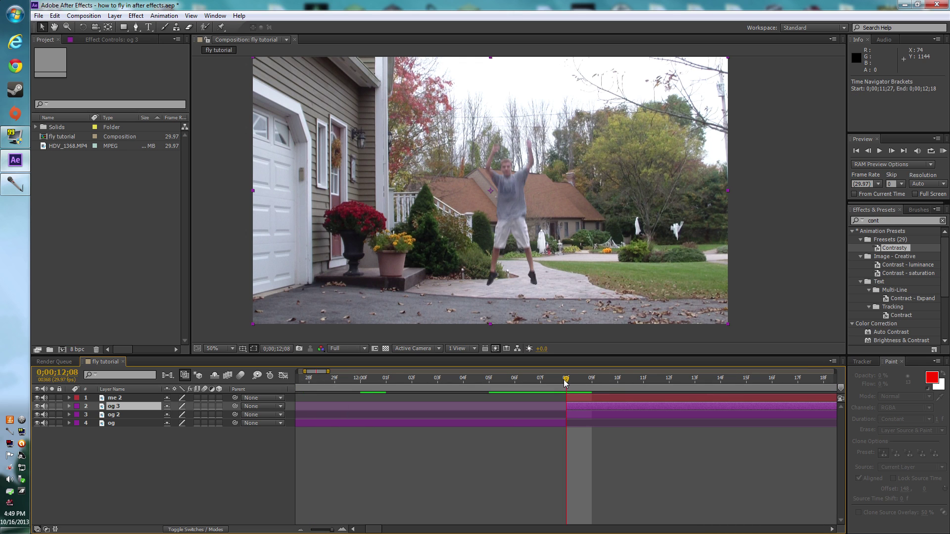
mouse_move(566, 379)
mouse_down()
mouse_move(542, 373)
mouse_move(585, 372)
mouse_move(544, 366)
mouse_move(554, 366)
mouse_up()
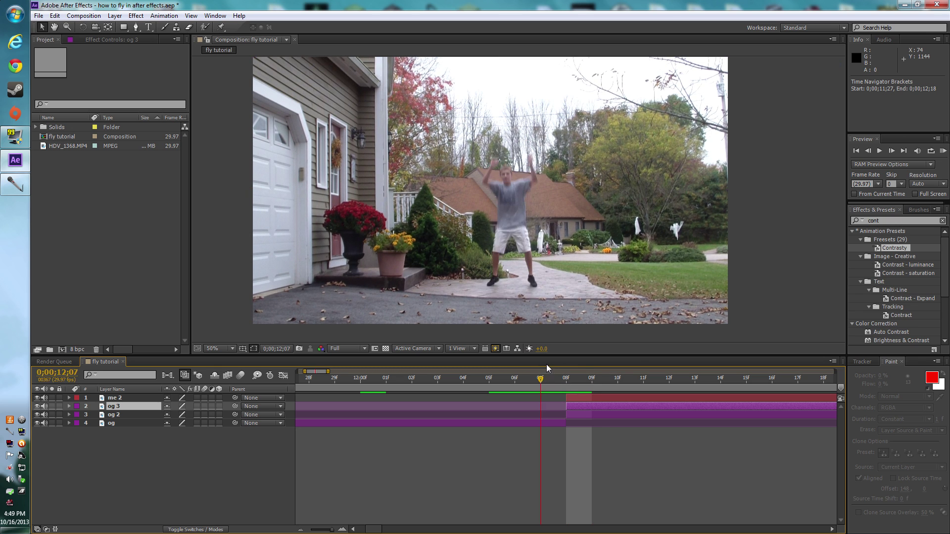
scroll(550, 197, down, 2)
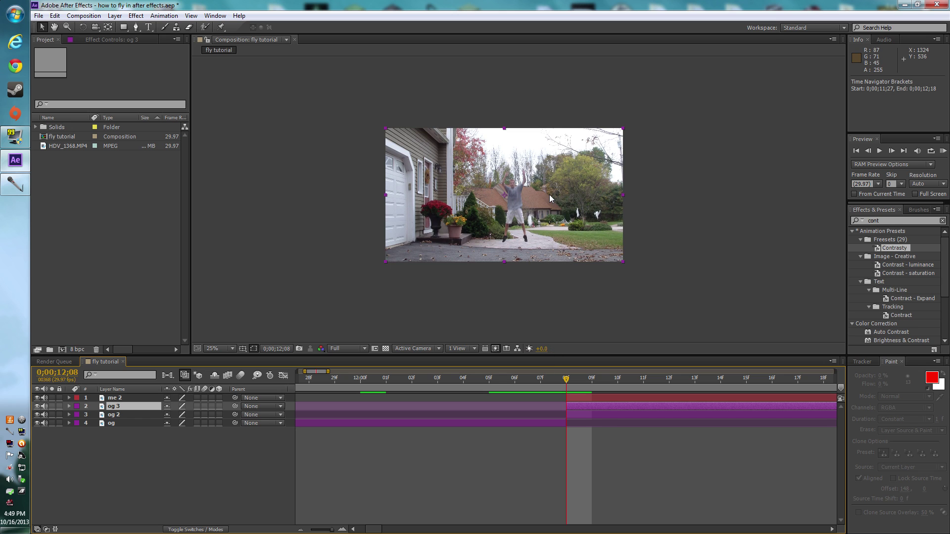
scroll(538, 212, up, 2)
Shift the og 3 footage down in the frame beneath the me 2 cutout
click(583, 399)
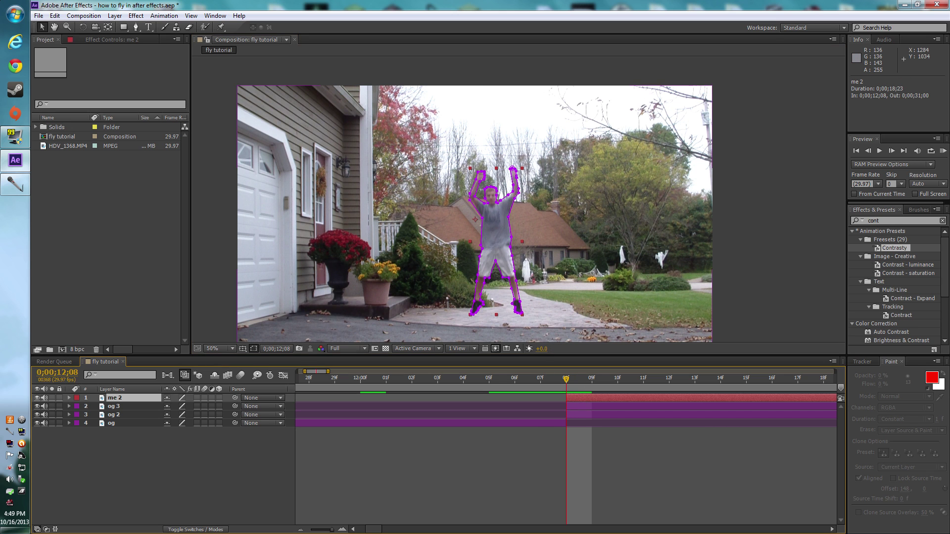
scroll(556, 261, down, 2)
scroll(557, 253, up, 2)
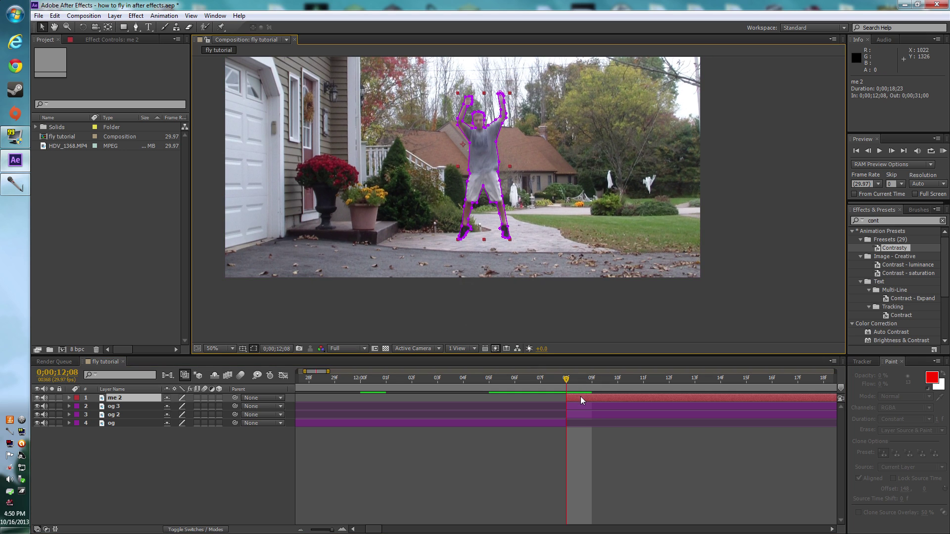
click(581, 406)
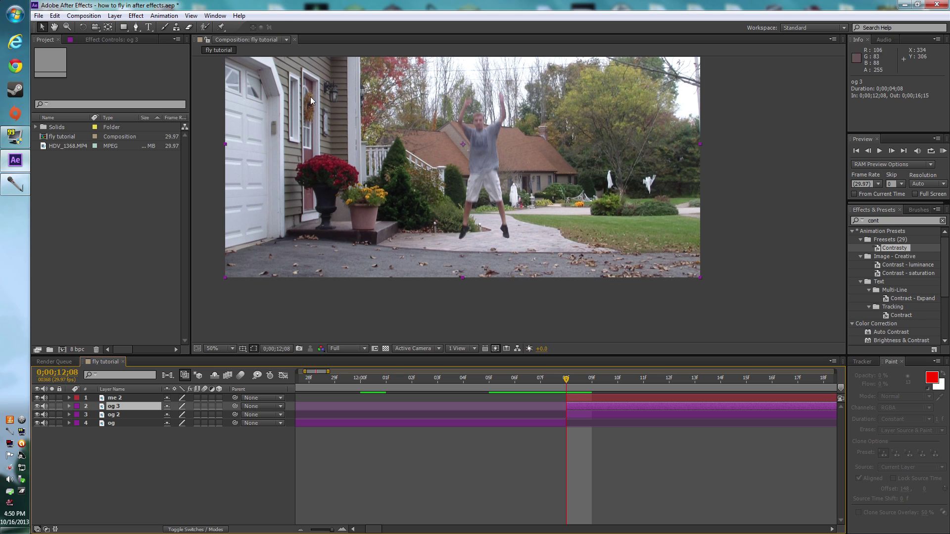
drag(310, 97, 312, 137)
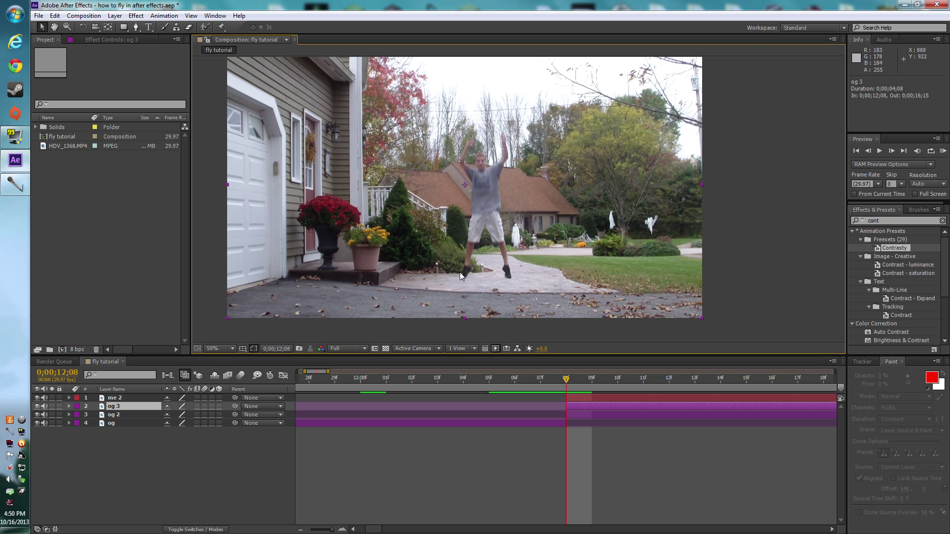
Delete og 2 and show transparent areas as a checkerboard
click(127, 415)
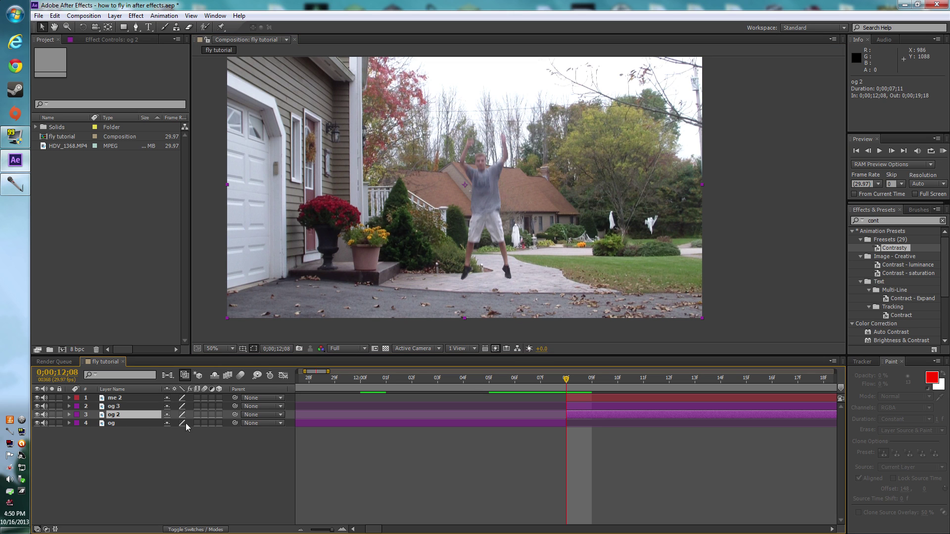
mouse_move(561, 379)
mouse_down()
mouse_move(637, 381)
mouse_move(575, 383)
mouse_up()
key(Delete)
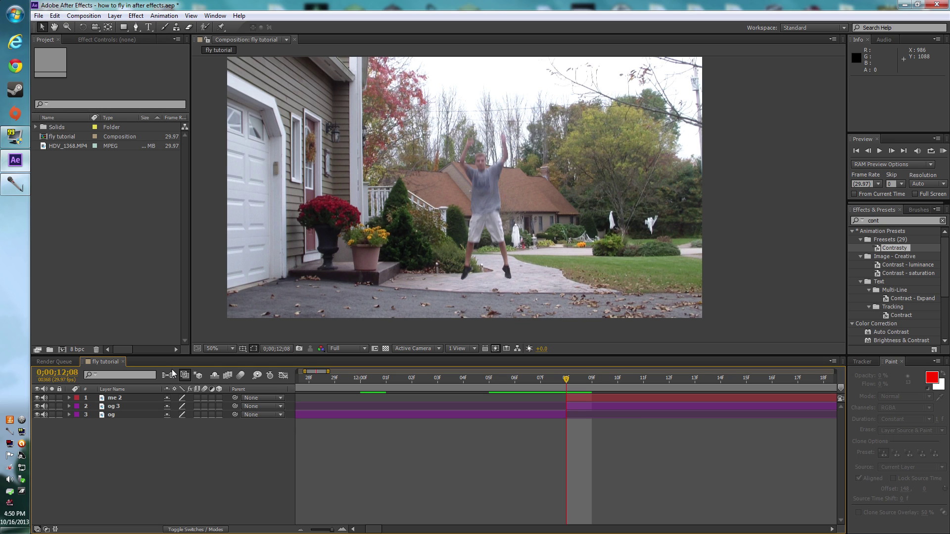
click(385, 348)
drag(330, 532, 321, 531)
Rename og 3 to 'blank' with a Peach label, then select me 2
click(375, 407)
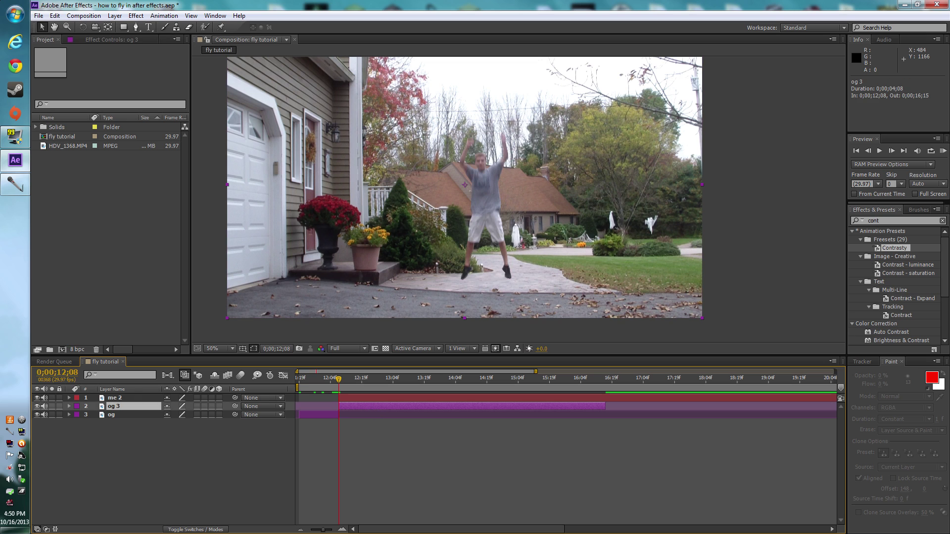
right_click(102, 408)
click(150, 401)
text(b)
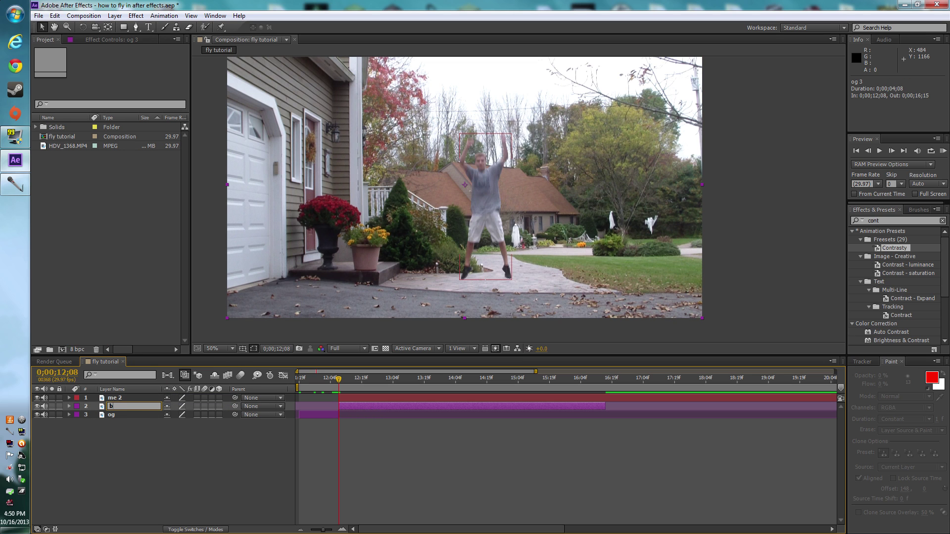
text(lank)
key(Return)
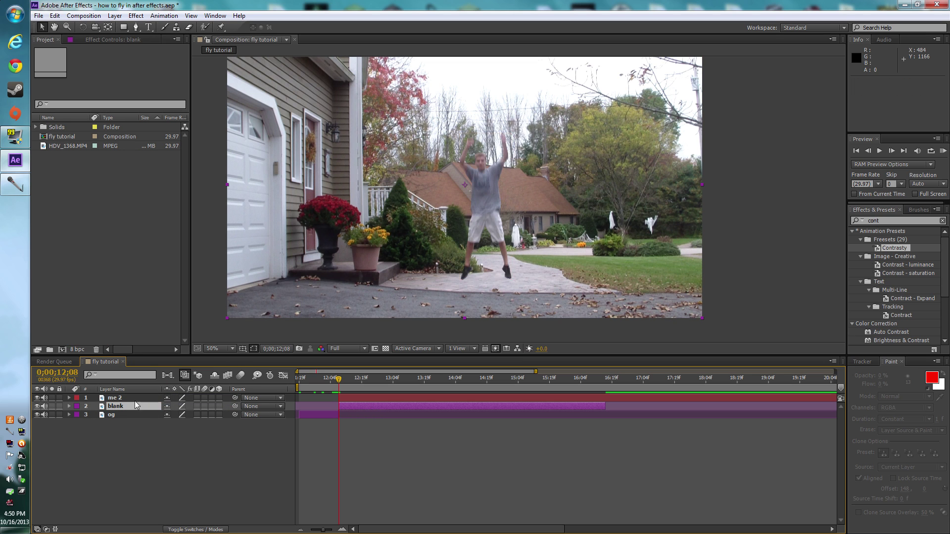
click(77, 406)
click(104, 295)
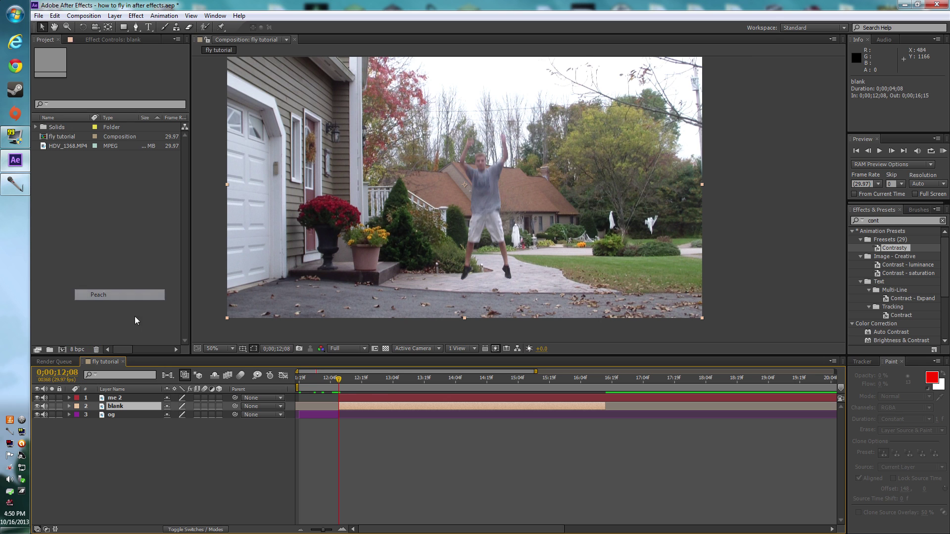
mouse_move(336, 381)
mouse_down()
mouse_move(356, 376)
mouse_move(340, 379)
mouse_up()
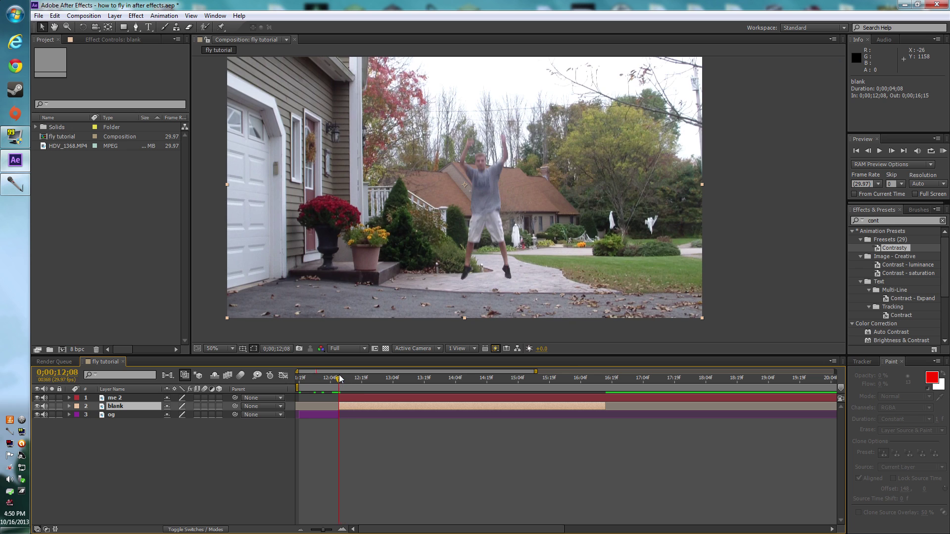
click(348, 396)
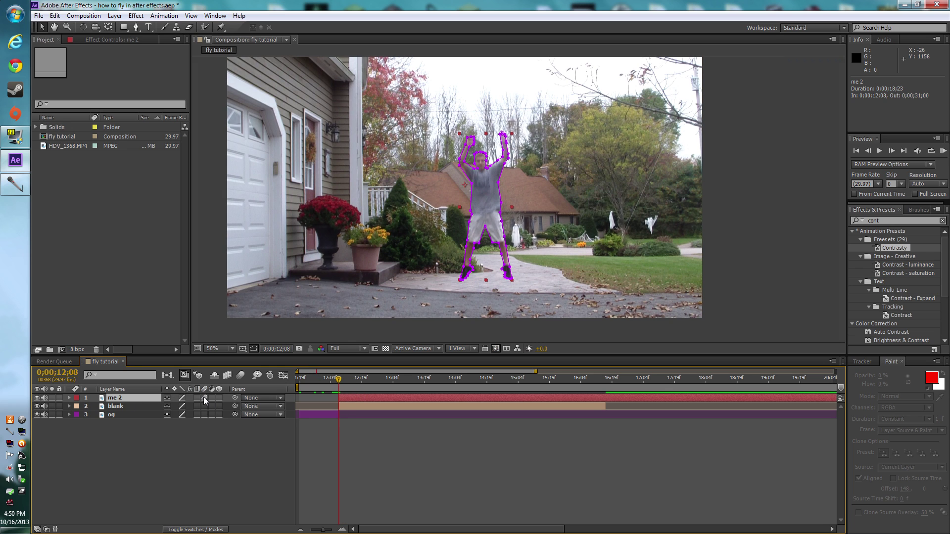
Turn on 3D and Motion Blur for me 2 and reveal its Transform properties
click(220, 398)
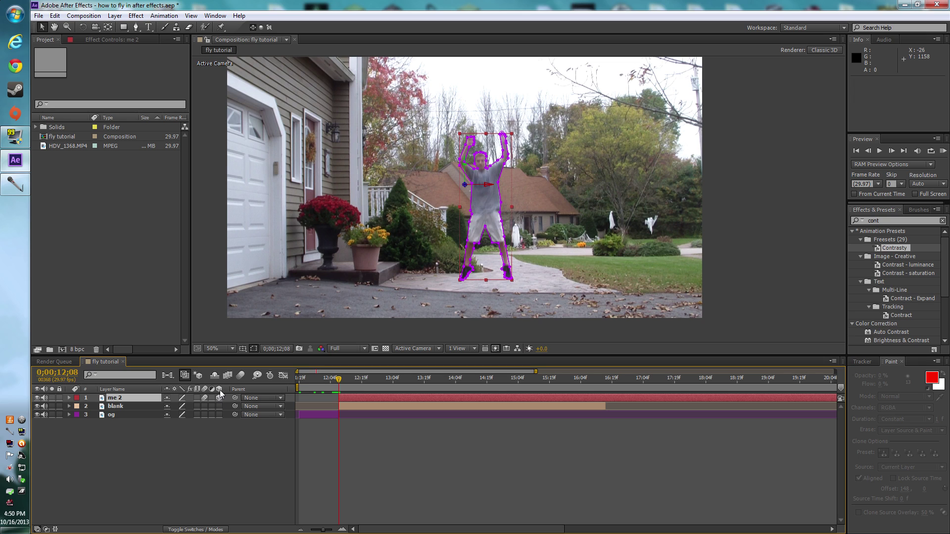
click(241, 376)
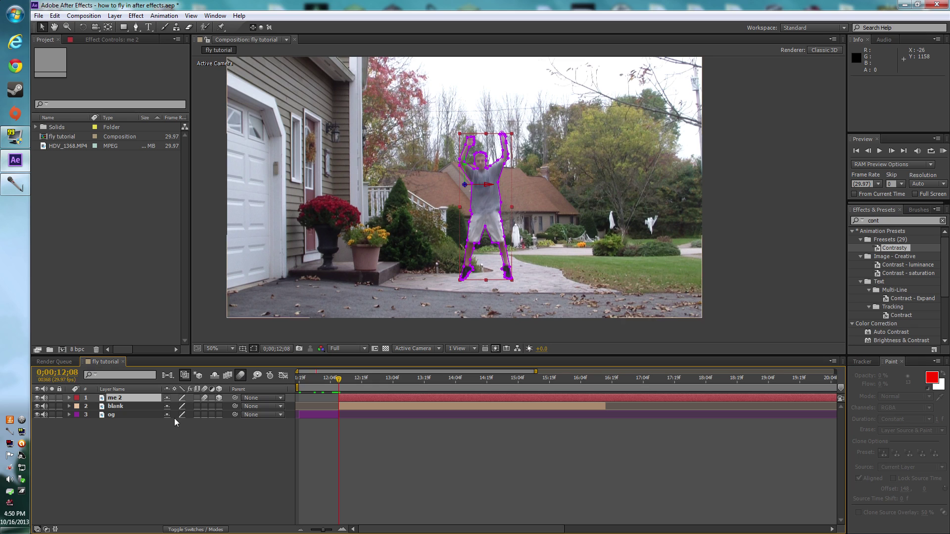
click(69, 398)
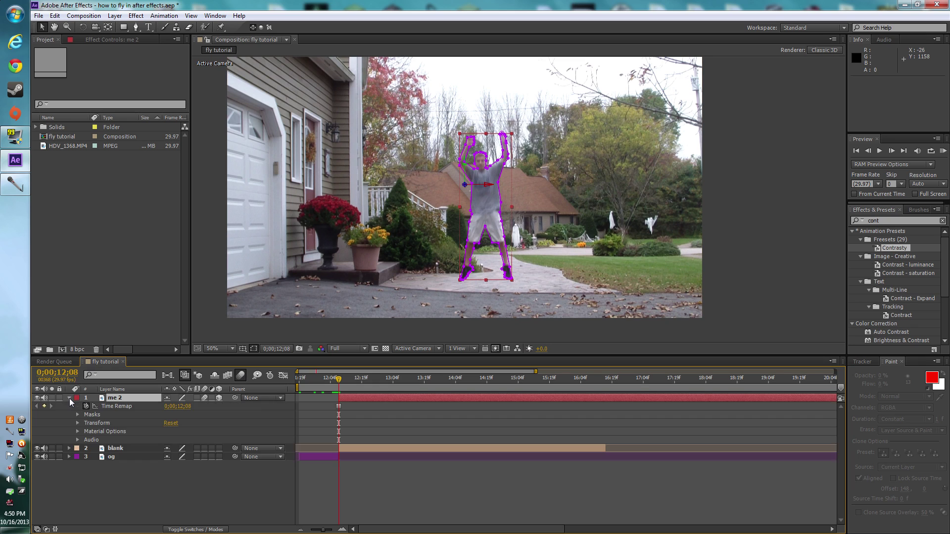
click(77, 423)
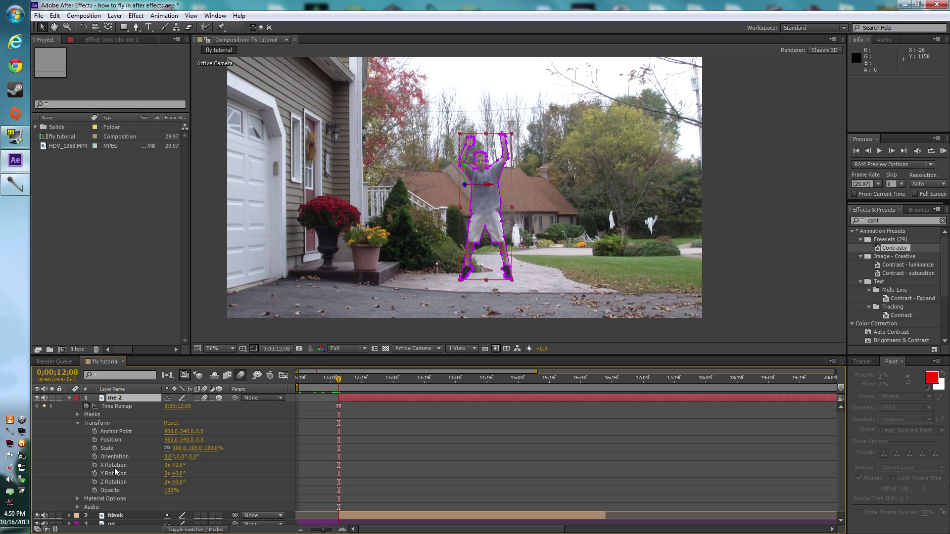
Keyframe me 2 Position at 12;08, then move it to 960,-400 at 12;12
click(94, 440)
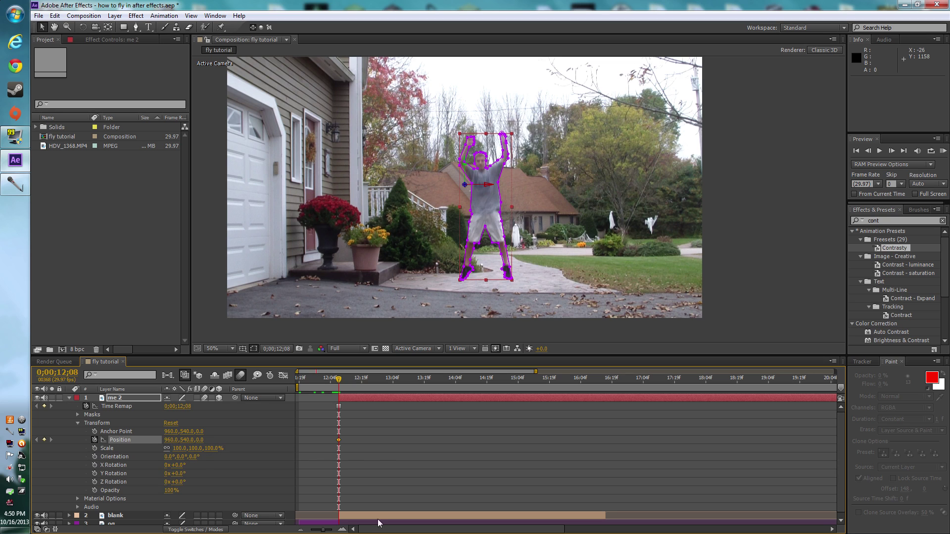
drag(329, 531, 319, 531)
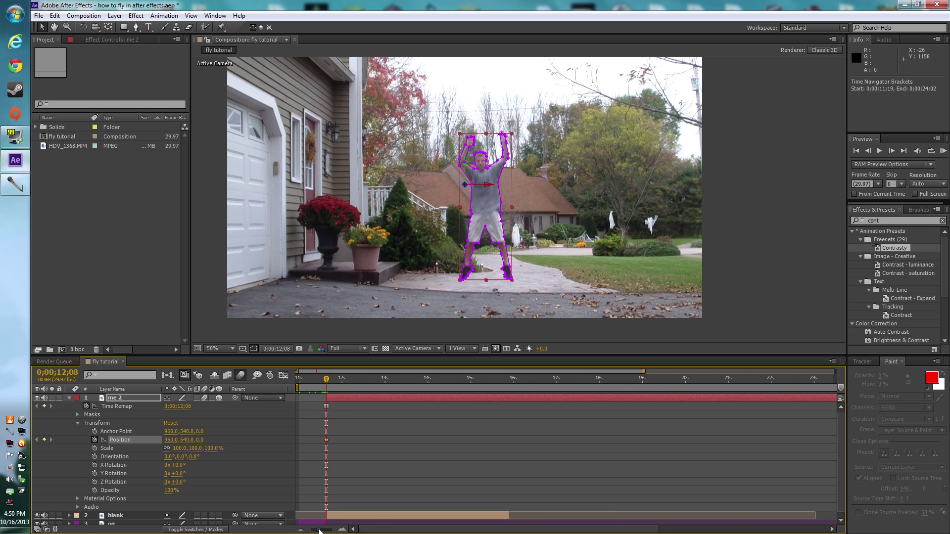
click(889, 153)
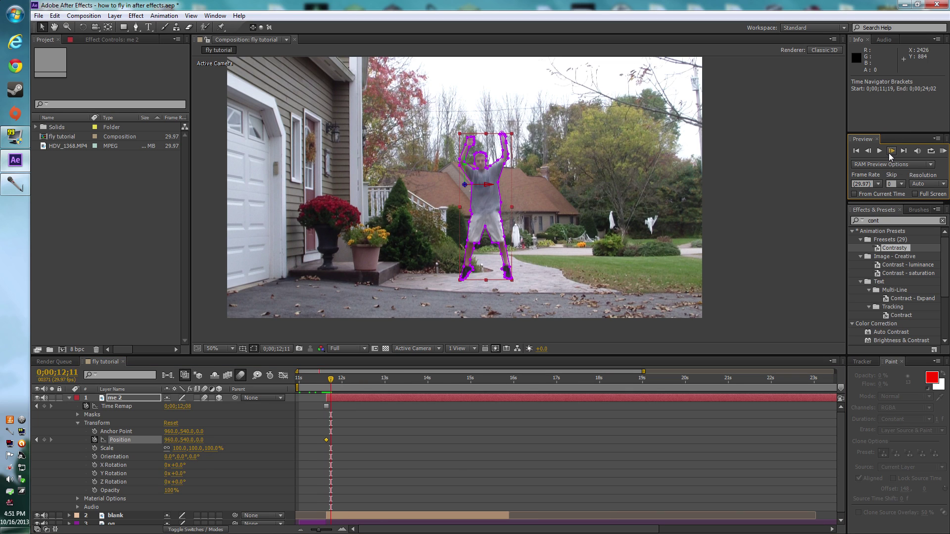
click(889, 153)
scroll(544, 178, down, 2)
scroll(530, 188, up, 2)
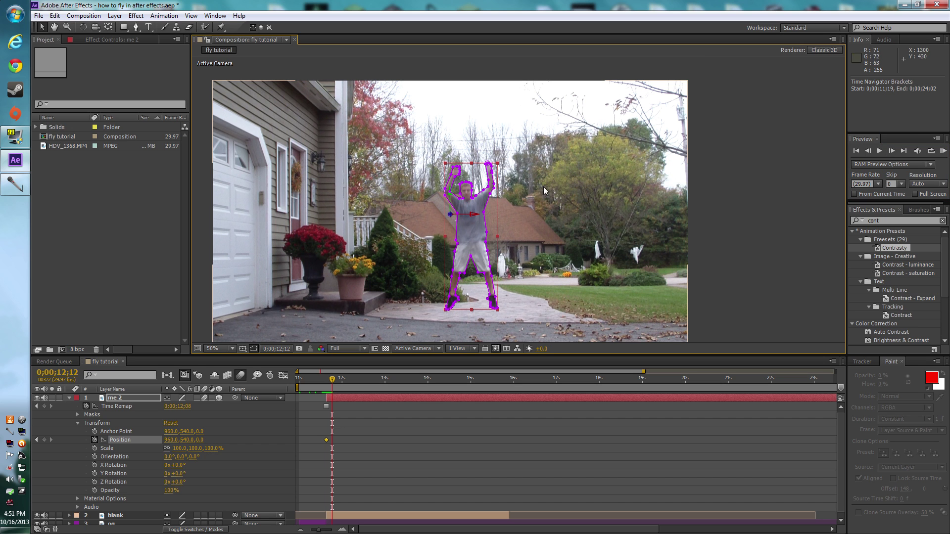
key(shift+Up)
key(shift+Up)
key(shift+Up)
key(shift+Up)
key(shift+Up)
key(shift+Up)
key(shift+Up)
key(shift+Up)
key(shift+Up)
key(shift+Up)
key(shift+Up)
key(shift+Up)
key(shift+Up)
key(shift+Up)
key(shift+Up)
key(shift+Up)
key(shift+Up)
key(shift+Up)
key(shift+Up)
key(shift+Up)
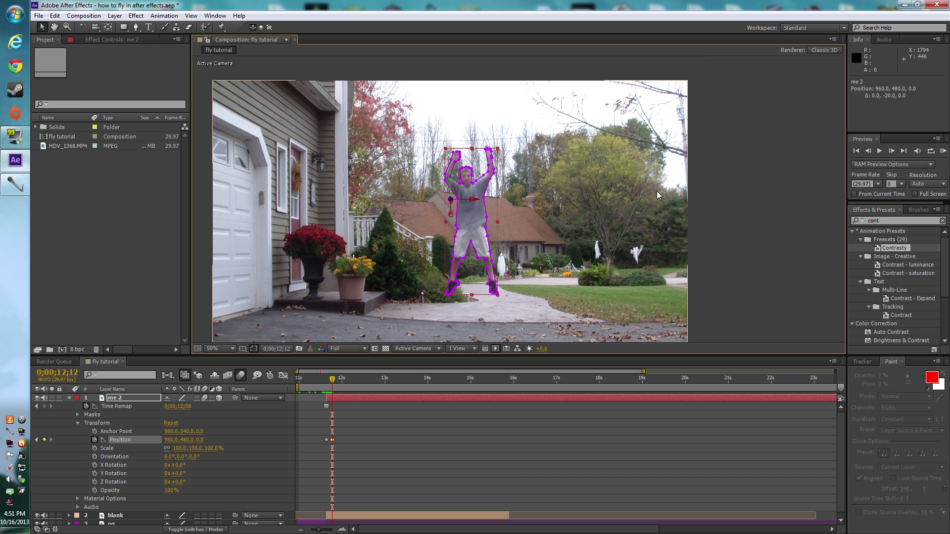
key(shift+Up)
key(shift+Up)
key(shift+Up)
key(shift+Up)
key(shift+Up)
key(shift+Up)
key(shift+Up)
key(shift+Up)
key(shift+Up)
key(shift+Up)
key(shift+Up)
key(shift+Up)
key(shift+Up)
key(shift+Up)
key(shift+Up)
key(shift+Up)
key(shift+Up)
key(shift+Up)
key(shift+Up)
key(shift+Up)
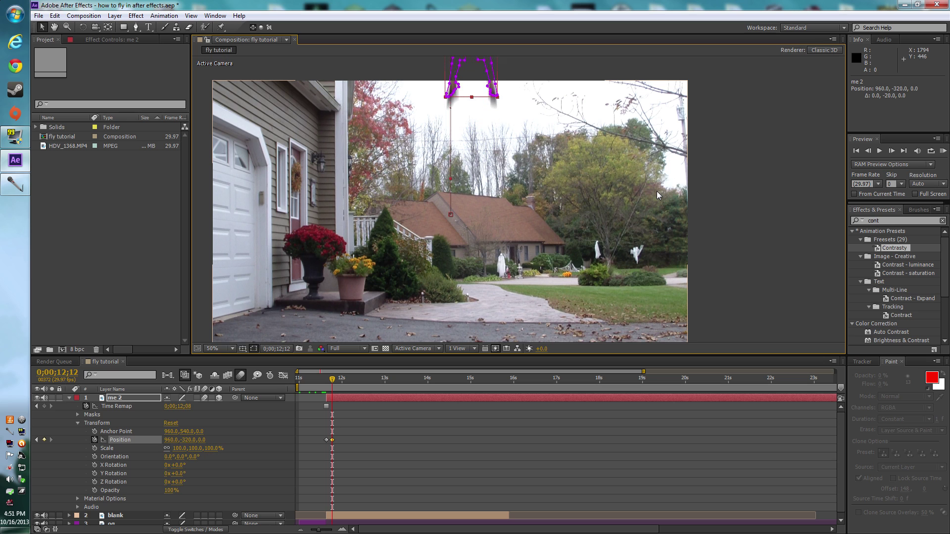
Step through the frames to check the flight, return to 12;08 and collapse me 2
click(869, 151)
click(868, 151)
click(868, 151)
click(868, 151)
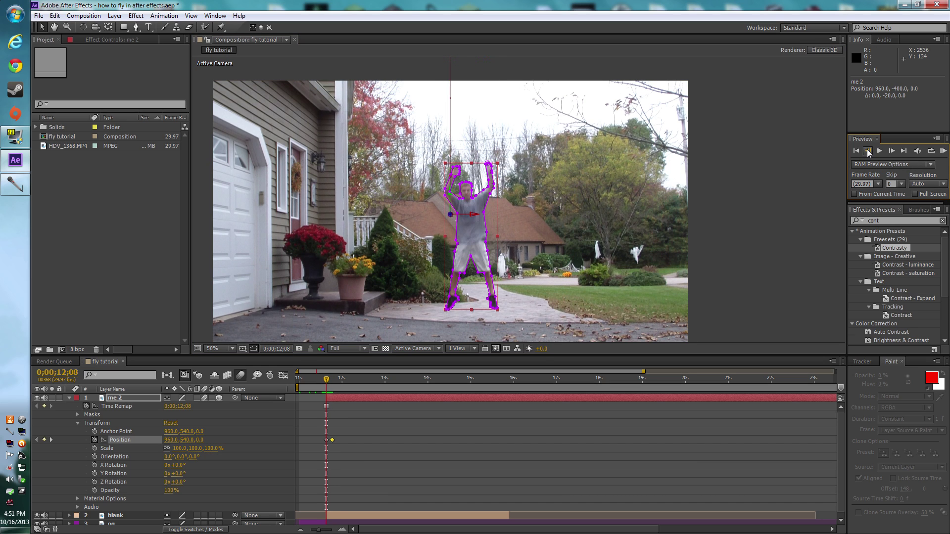
click(868, 151)
click(889, 153)
click(889, 153)
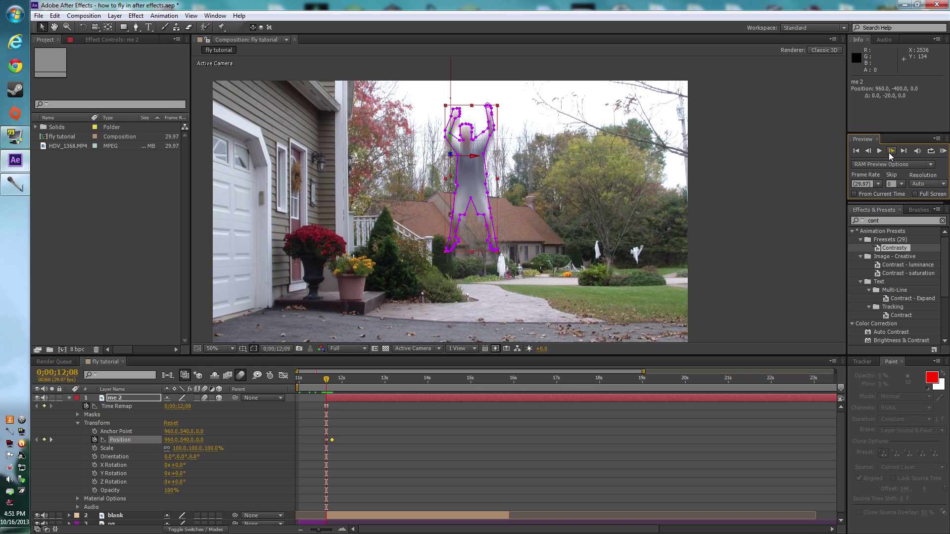
click(869, 151)
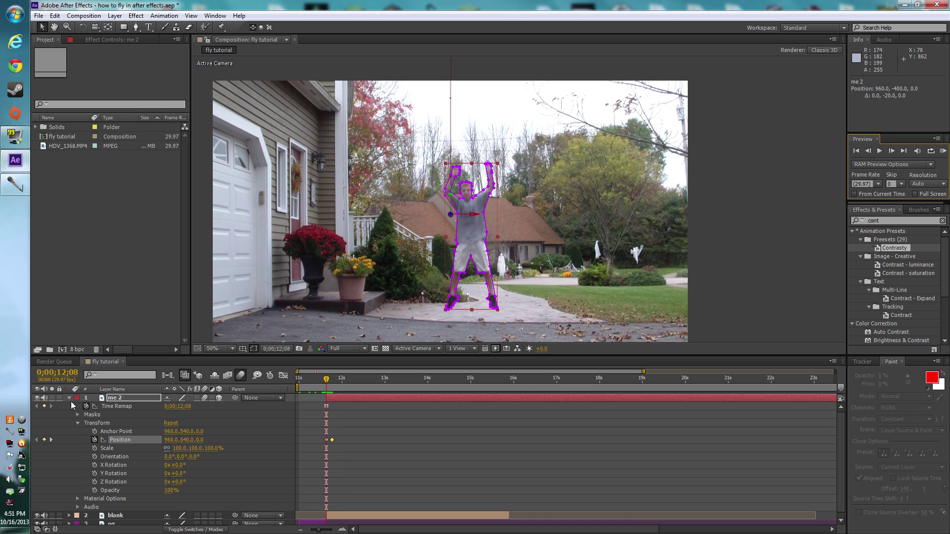
click(68, 398)
Deselect me 2, recentre the viewer and run a RAM preview of the flight
click(95, 461)
drag(632, 253, 646, 236)
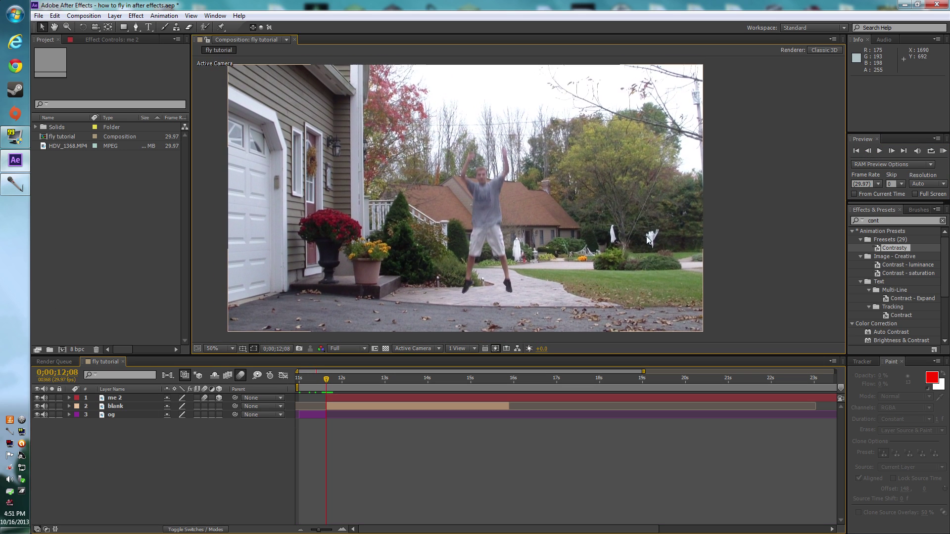
click(943, 151)
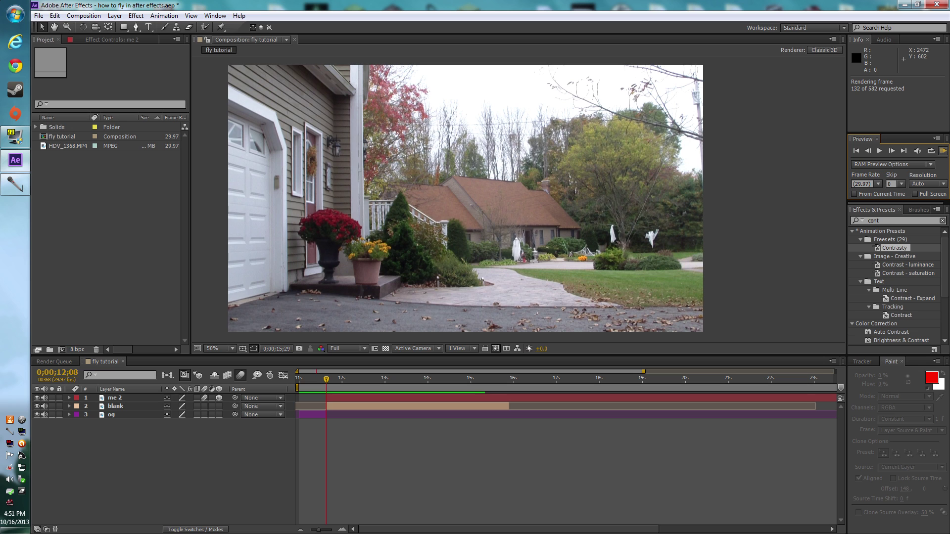
click(944, 151)
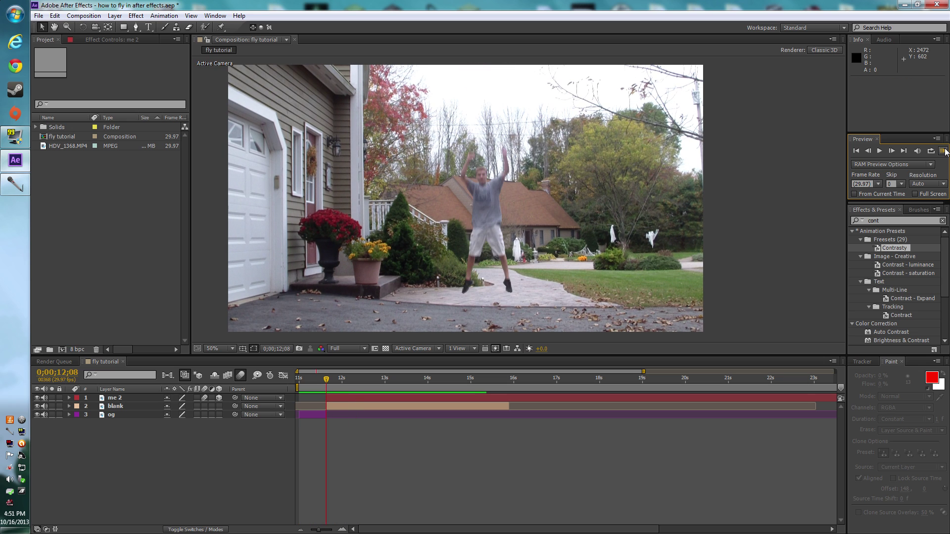
Scrub around the jump, preview the animation again, then select the blank layer
drag(324, 382, 320, 383)
click(944, 151)
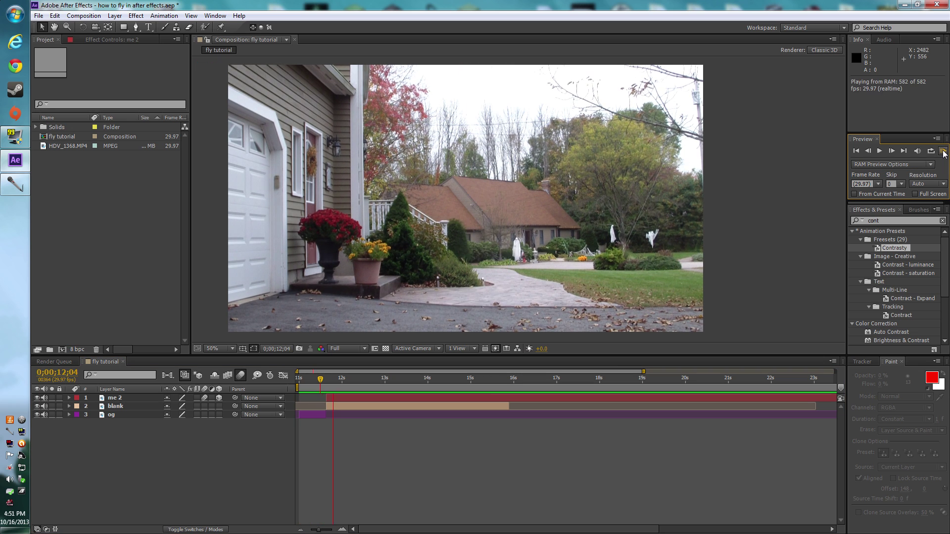
click(326, 379)
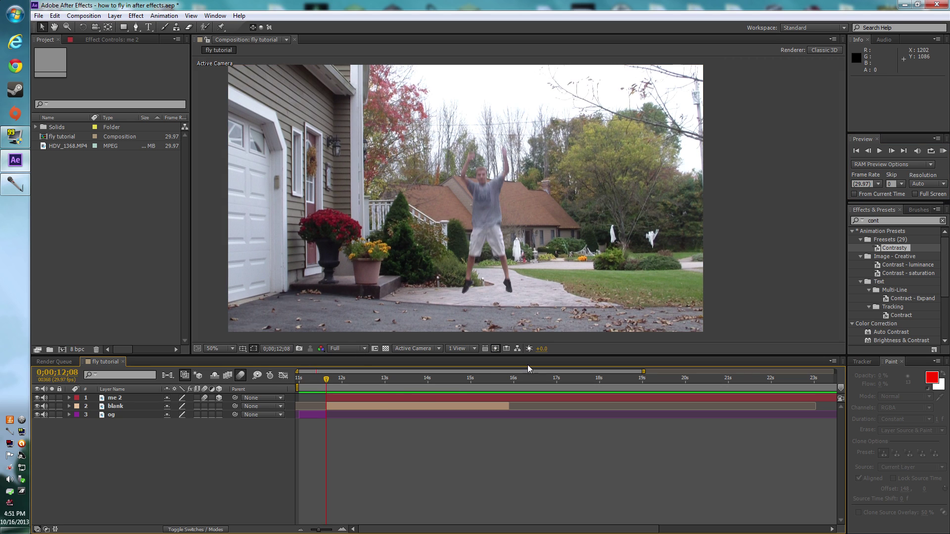
click(374, 406)
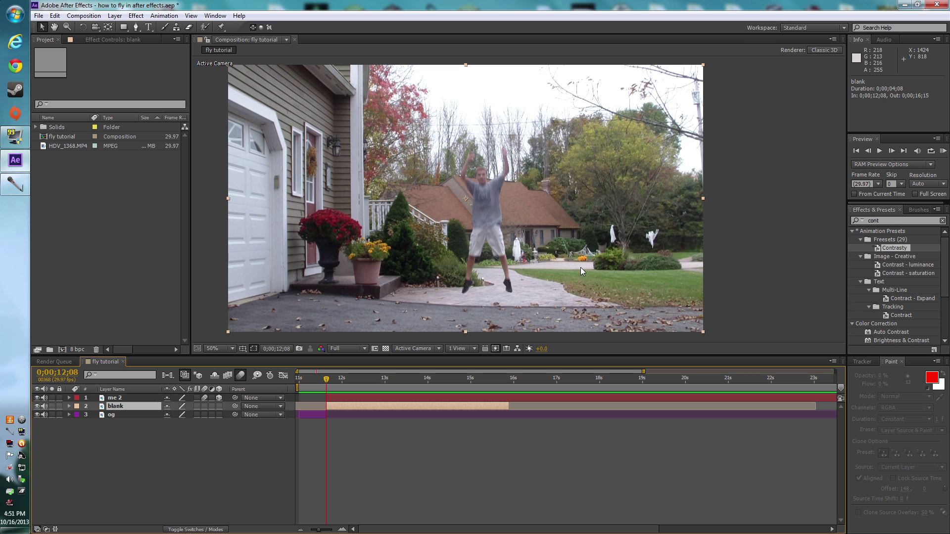